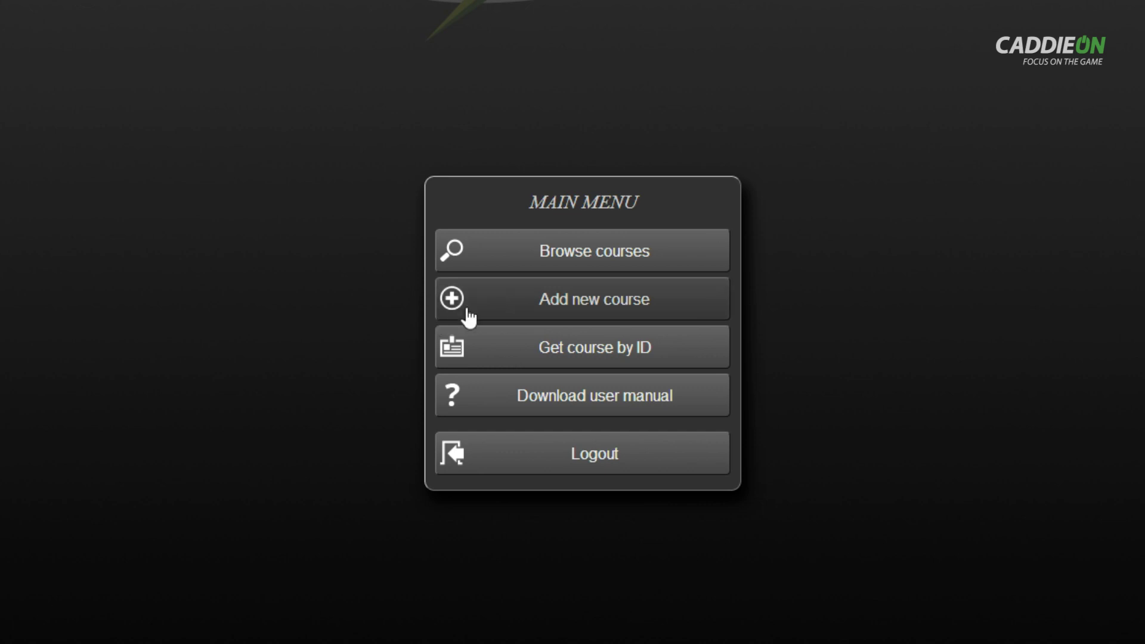
# Browse the existing courses filtered to the United States, sorted by course name, and return to the main menu
pyautogui.click(558, 266)
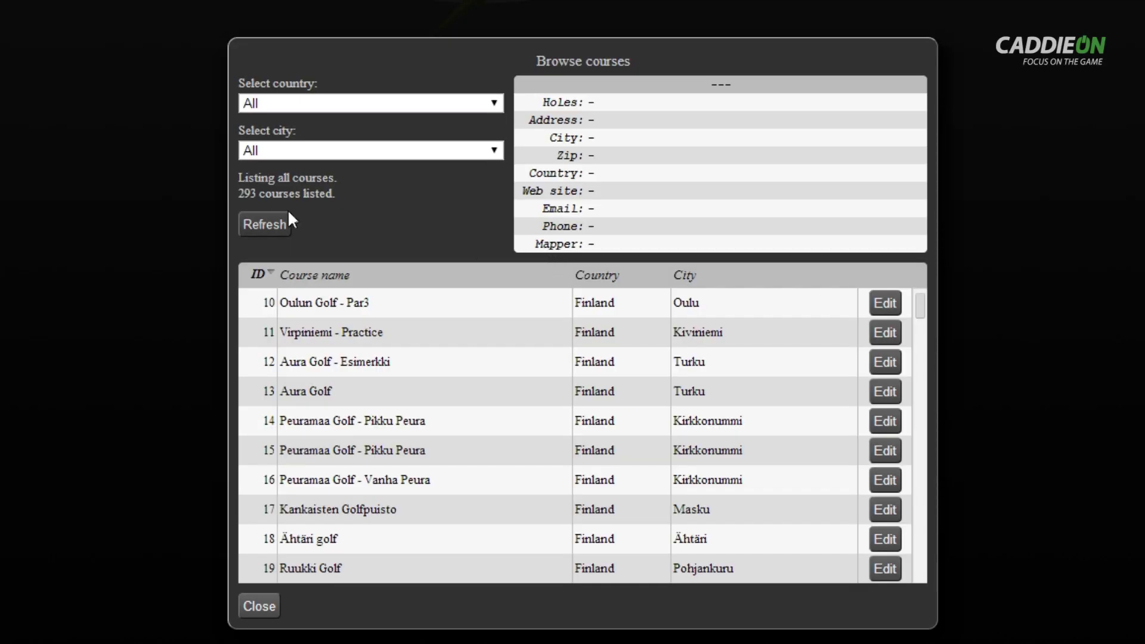
pyautogui.click(493, 111)
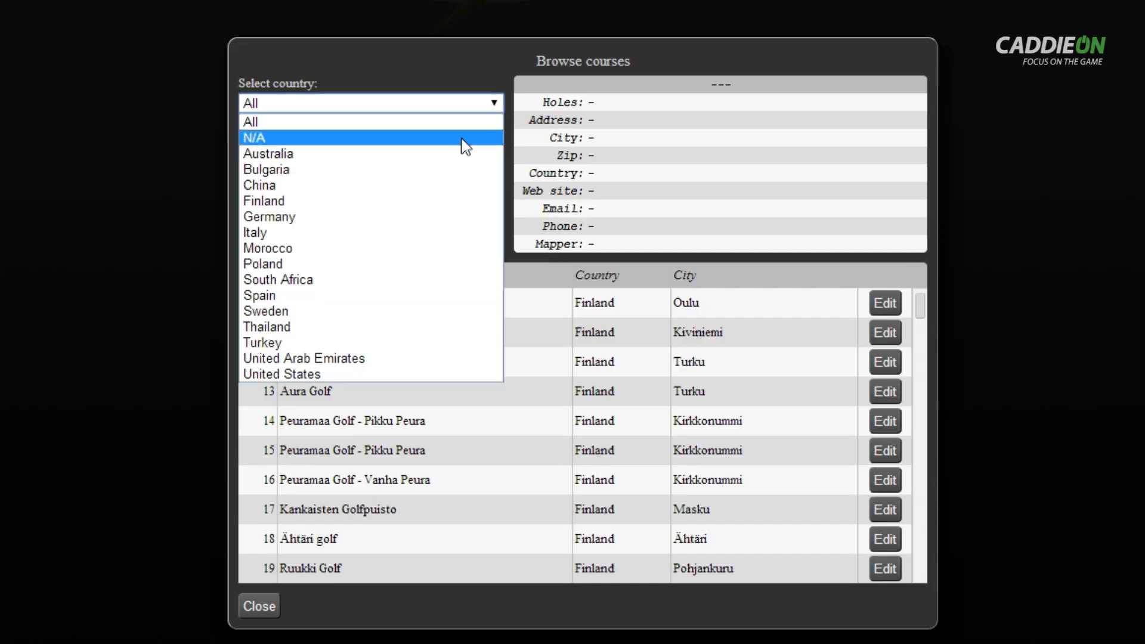
pyautogui.click(288, 374)
pyautogui.click(264, 225)
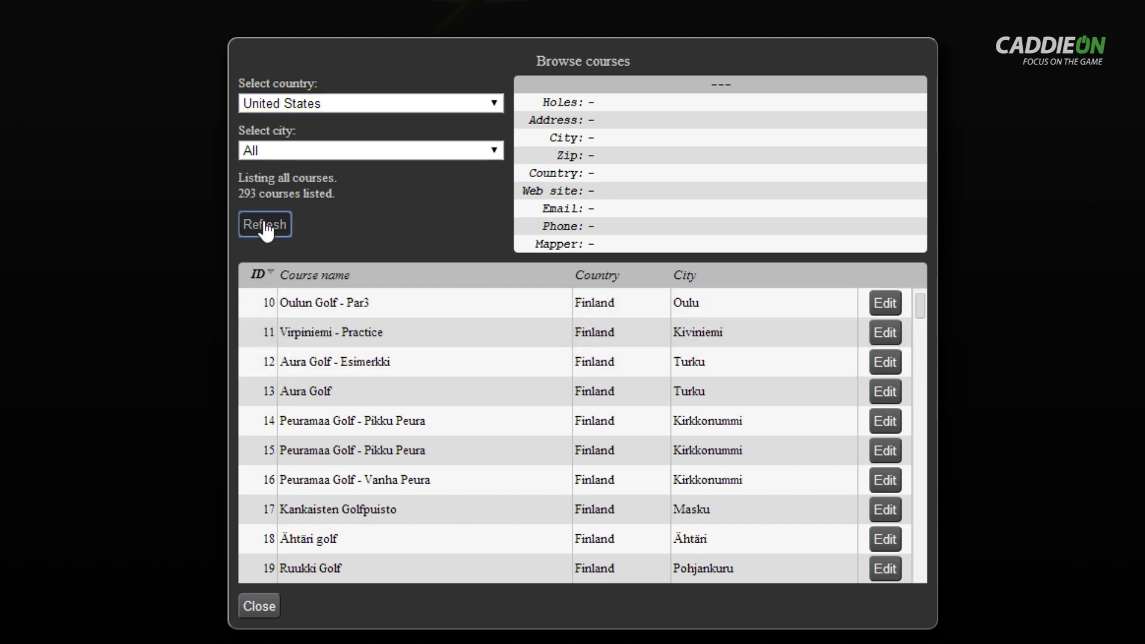
pyautogui.click(322, 275)
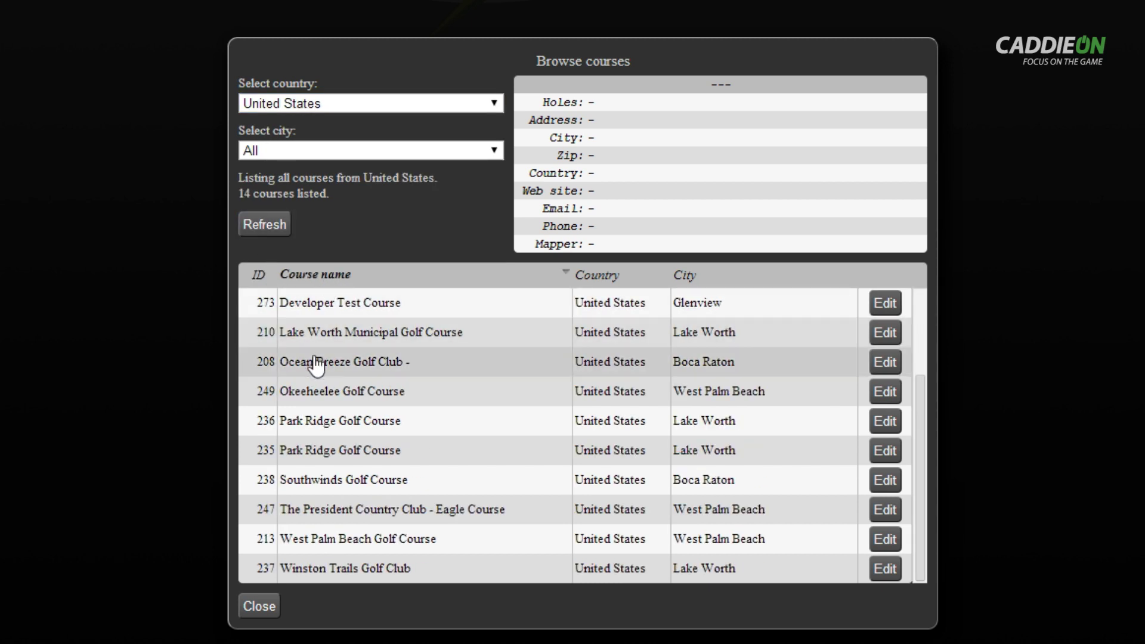
pyautogui.scroll(1, 307, 477)
pyautogui.click(267, 607)
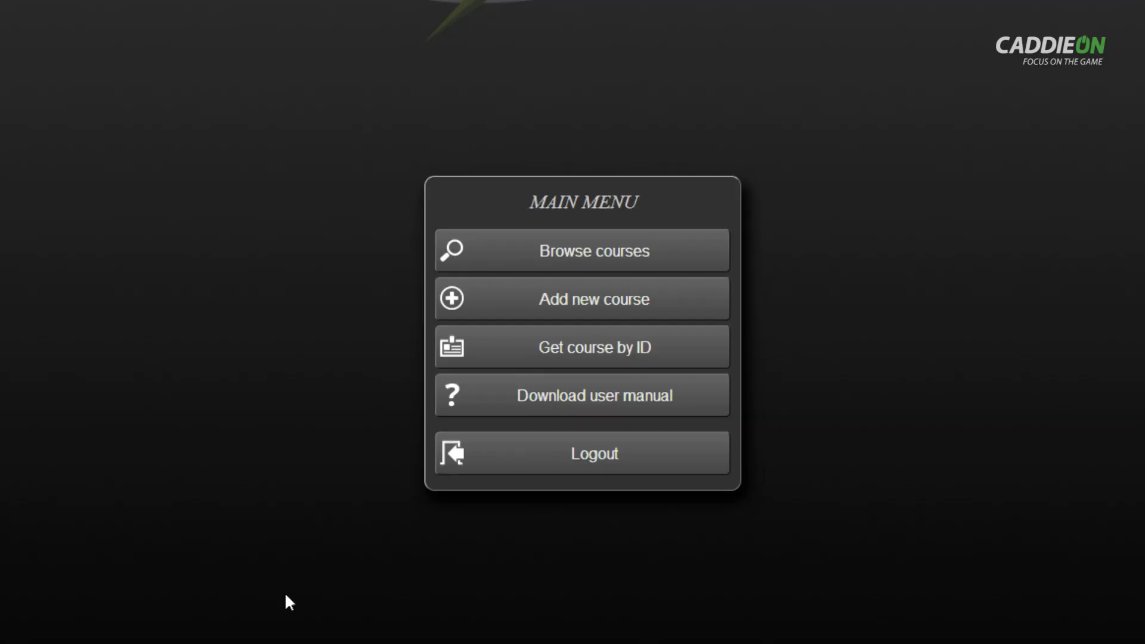
# Start a new course and name it Pebble Beach Golf Links, copying the name from the club's contact page
pyautogui.click(528, 307)
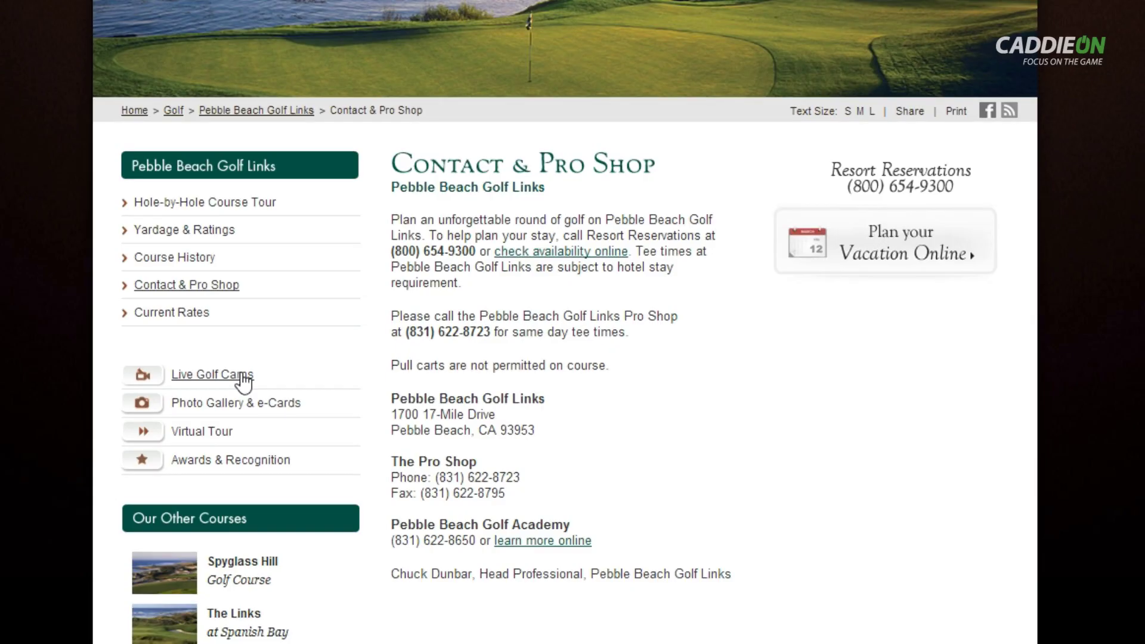
pyautogui.moveTo(390, 394); pyautogui.dragTo(544, 402)
pyautogui.hotkey('ctrl', 'c')
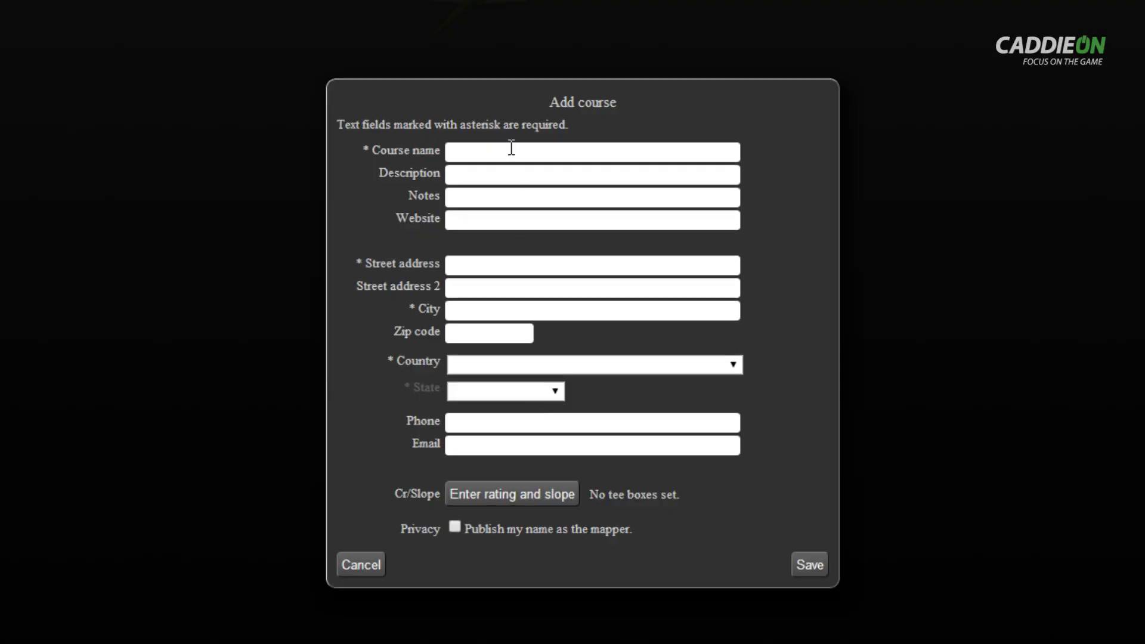
pyautogui.click(510, 153)
pyautogui.hotkey('ctrl', 'v')
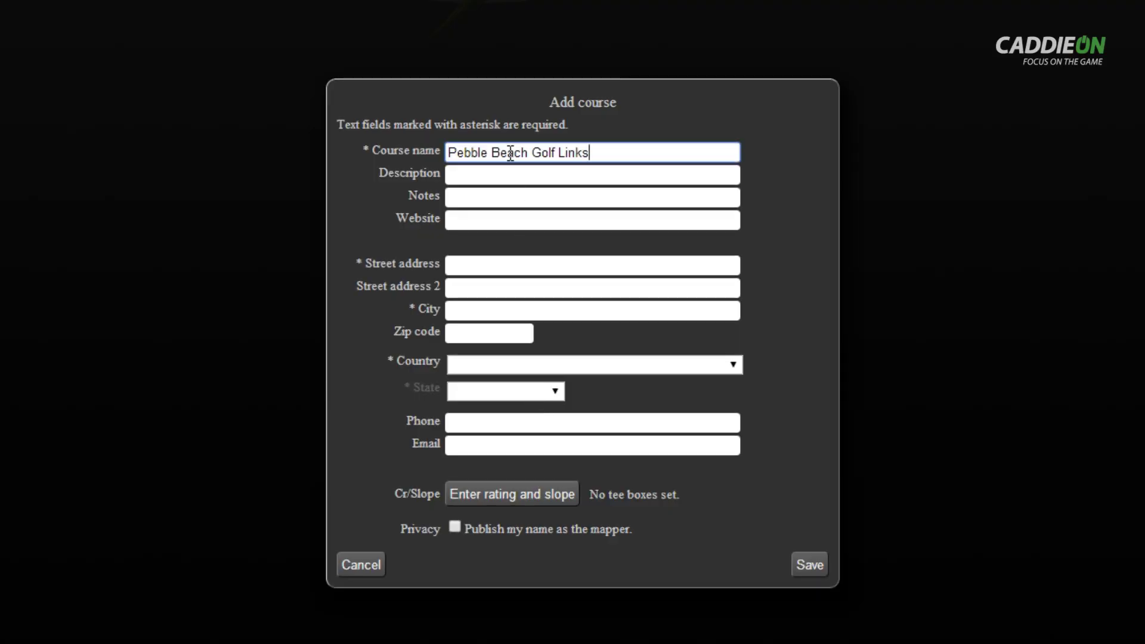
# Fill in the new course's street address, city and zip code from the club's contact details
pyautogui.click(466, 264)
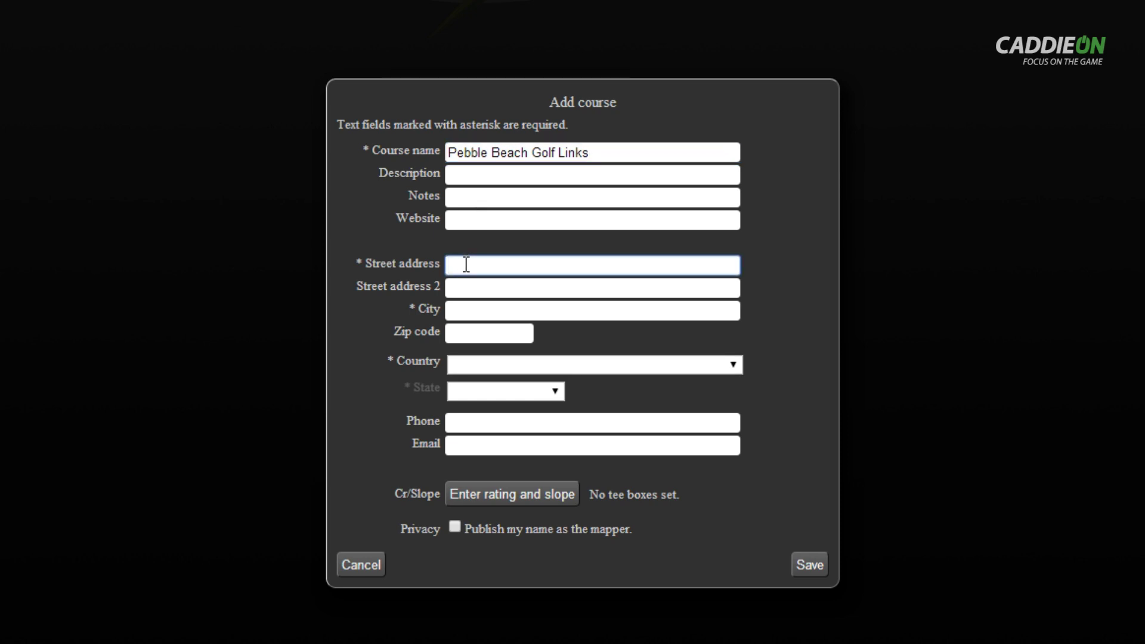
pyautogui.write('1700 17-Mile Drive')
pyautogui.click(467, 311)
pyautogui.write('Pebble Beach')
pyautogui.click(468, 329)
pyautogui.write('93953')
# Set the course's country to United States and its state to California
pyautogui.click(733, 367)
pyautogui.press('u')
pyautogui.scroll(-4, 536, 489)
pyautogui.click(520, 474)
pyautogui.click(505, 391)
pyautogui.click(511, 485)
pyautogui.click(495, 422)
pyautogui.hotkey('ctrl', 'v')
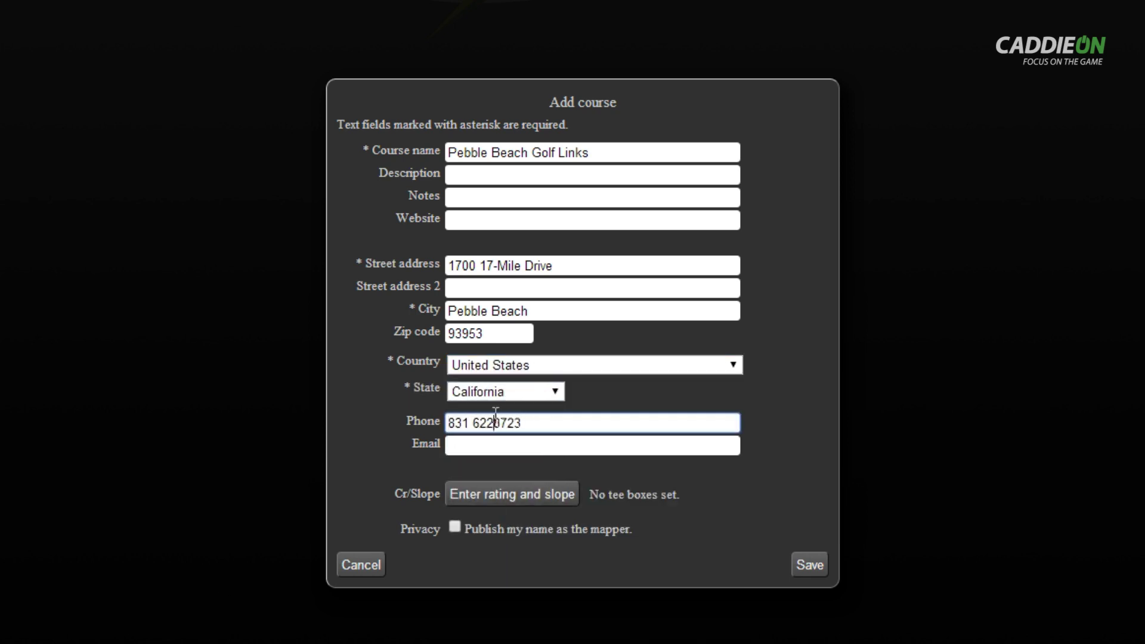
pyautogui.click(486, 220)
pyautogui.write('www.pebblebeach.com')
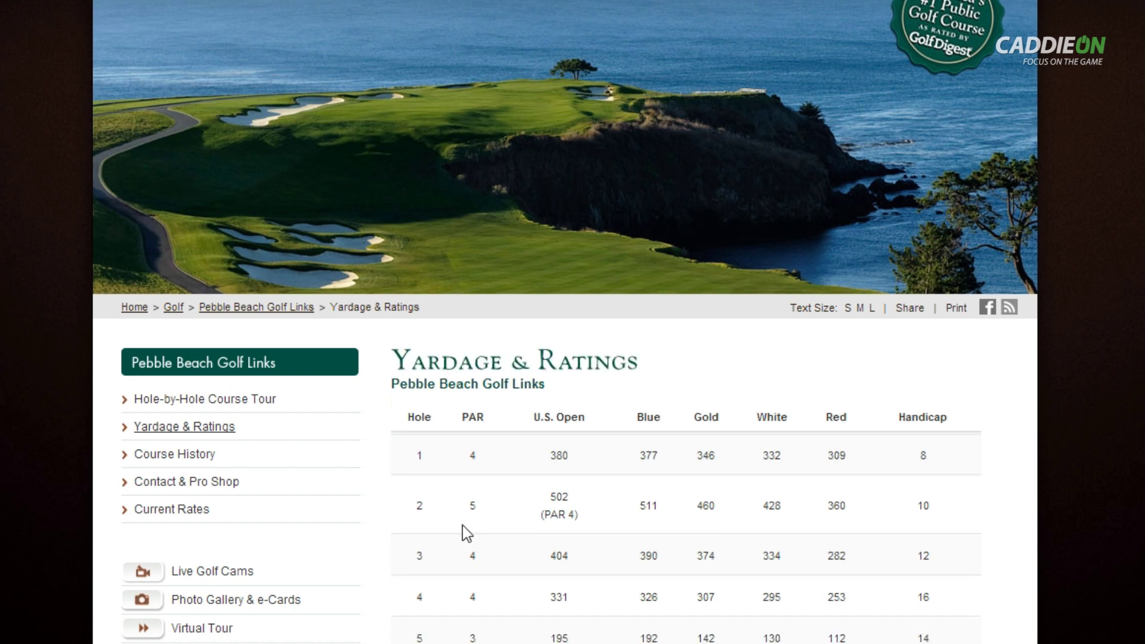
# Look up the club's published tee ratings and enter the Black tee with men's rating 75.5 and slope 145
pyautogui.scroll(-15, 463, 525)
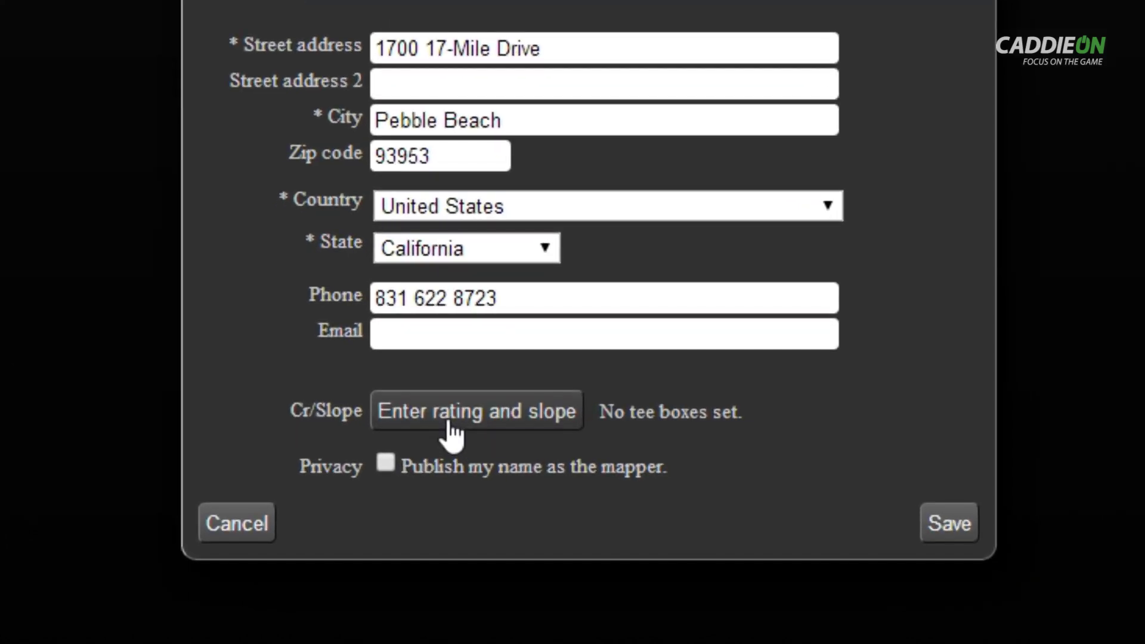
pyautogui.click(451, 428)
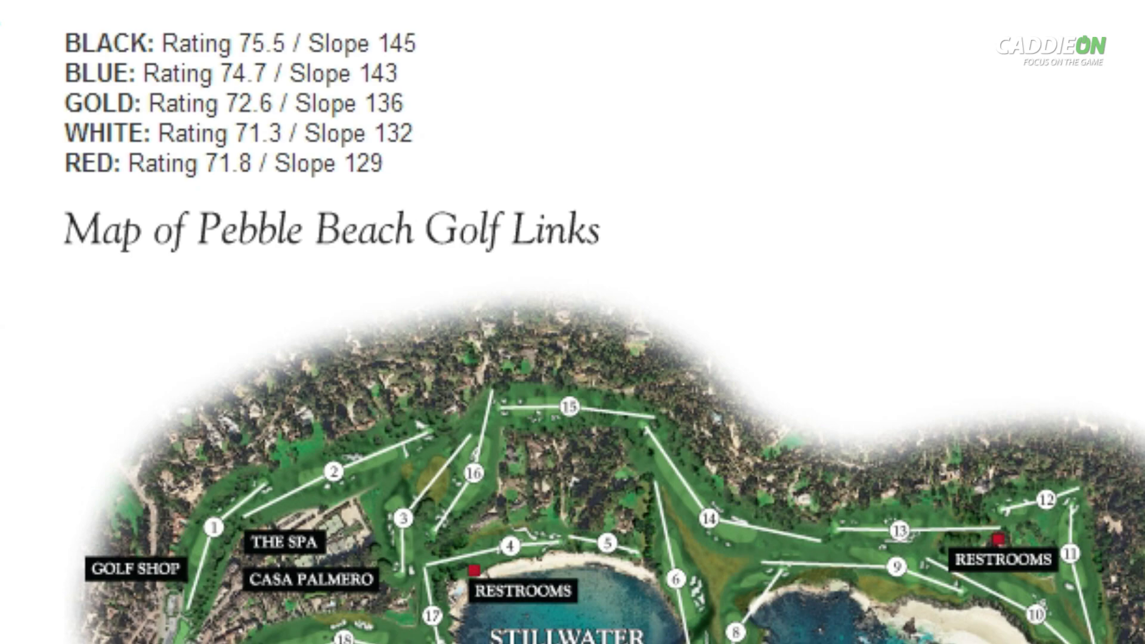
pyautogui.write('Black')
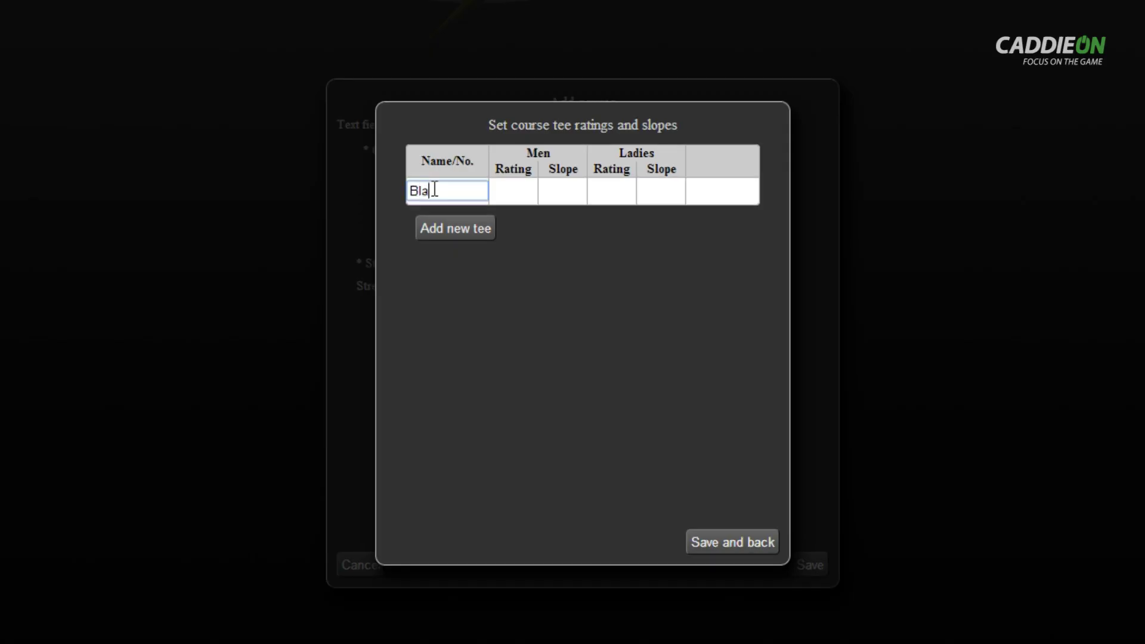
pyautogui.press('Tab')
pyautogui.write('75.5')
pyautogui.press('Tab')
pyautogui.write('145')
# Add a Blue tee with men's rating 74.7 and slope 143
pyautogui.click(444, 227)
pyautogui.click(451, 219)
pyautogui.write('Blue')
pyautogui.press('Tab')
pyautogui.write('74.7')
pyautogui.press('Tab')
pyautogui.write('143')
# Add a Gold tee with men's rating 72.6 and slope 136
pyautogui.click(425, 256)
pyautogui.click(475, 245)
pyautogui.write('Gold')
pyautogui.press('Tab')
pyautogui.write('72.6')
pyautogui.press('Tab')
pyautogui.write('136')
# Add a White tee with men's rating 71.3 and slope 132
pyautogui.click(455, 283)
pyautogui.click(474, 274)
pyautogui.write('White')
pyautogui.press('Tab')
pyautogui.write('71.3')
pyautogui.press('Tab')
pyautogui.write('132')
# Add a Red tee with men's rating 71.8 and slope 129, and save the tee ratings and slopes
pyautogui.click(454, 310)
pyautogui.click(465, 301)
pyautogui.write('Red')
pyautogui.press('Tab')
pyautogui.write('71.8')
pyautogui.press('Tab')
pyautogui.write('129')
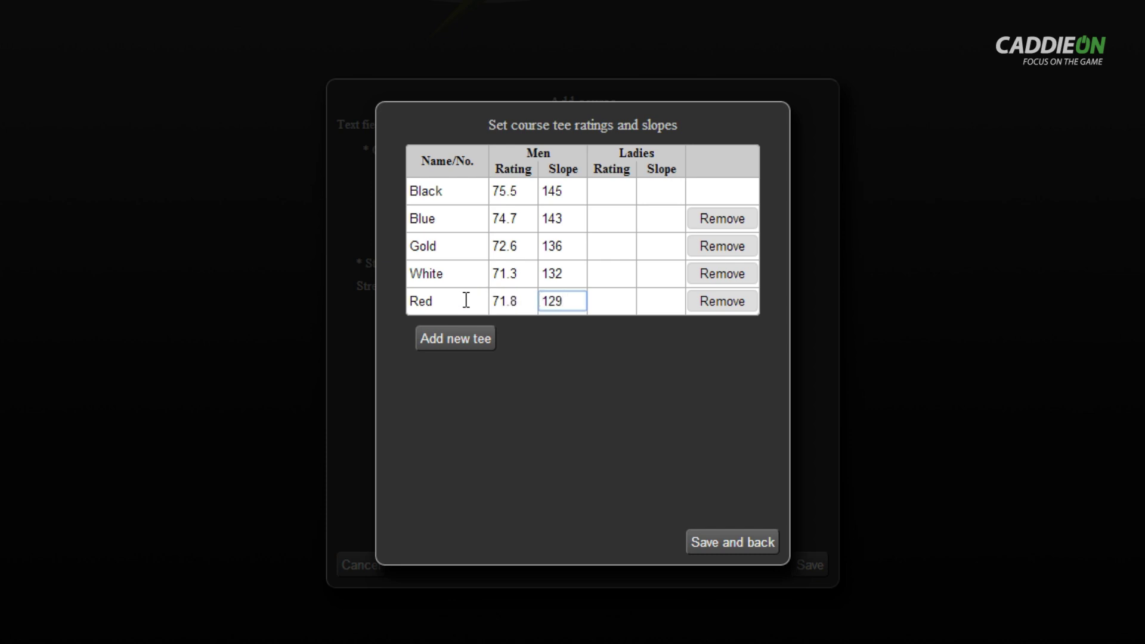
pyautogui.click(729, 544)
pyautogui.click(448, 221)
pyautogui.write('http://www.pebblebeach.com')
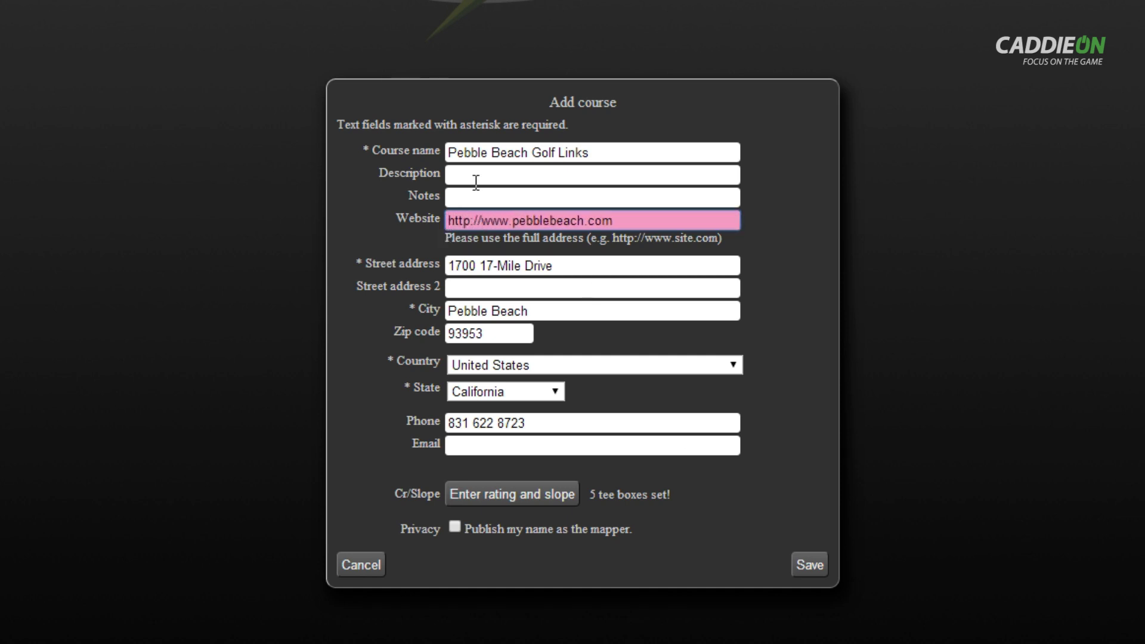
pyautogui.click(630, 286)
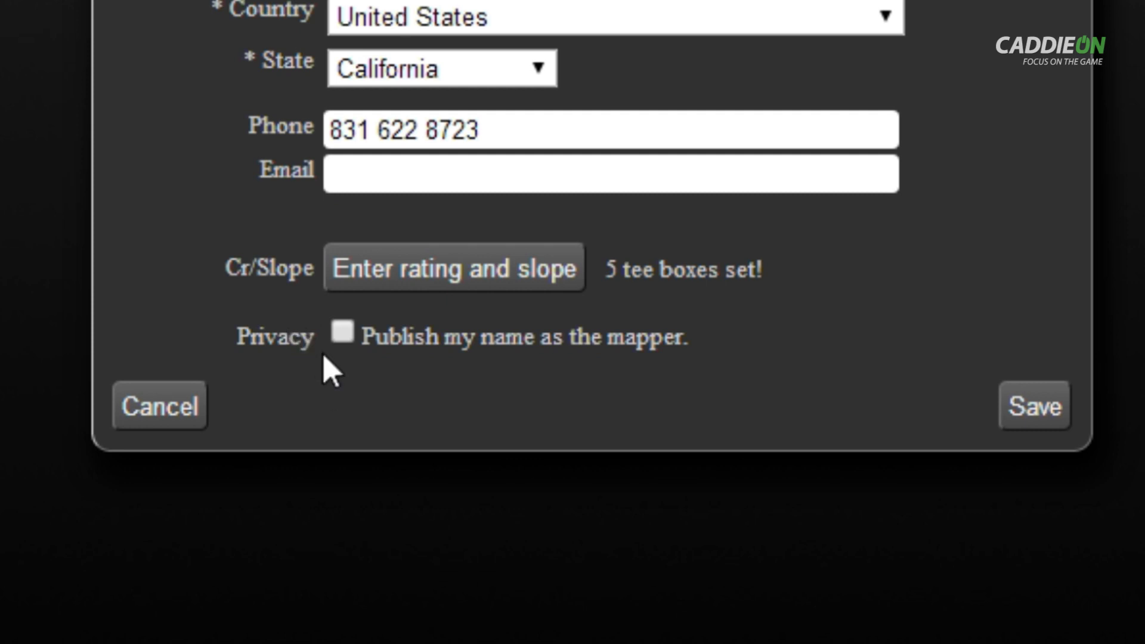
# Allow publishing the mapper's name and save the new course to open it in the map editor
pyautogui.click(341, 332)
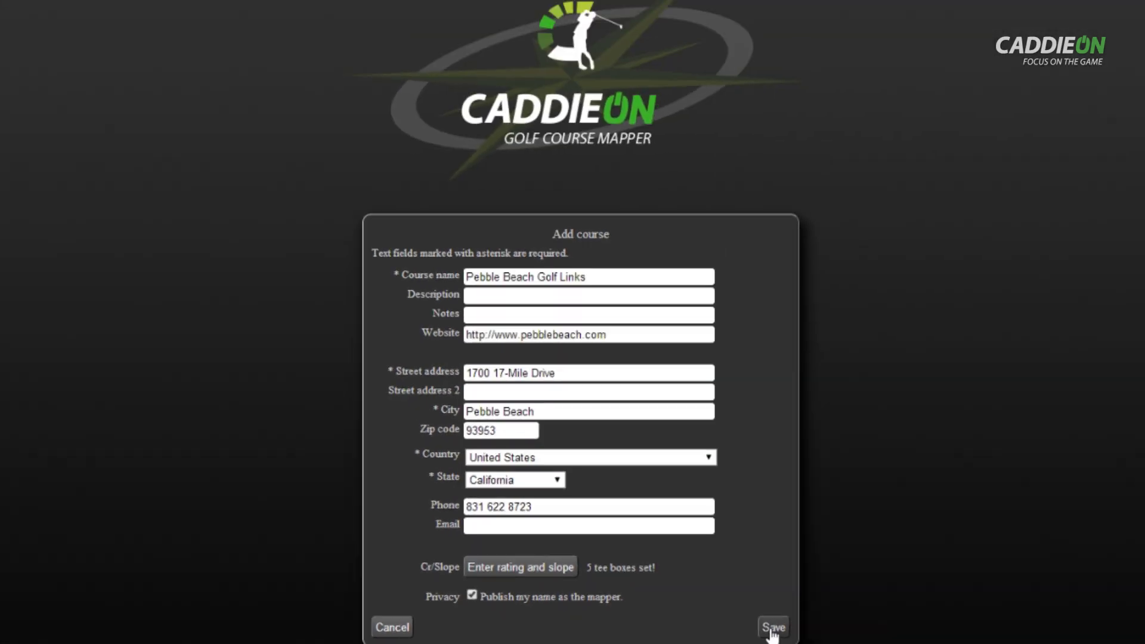
pyautogui.click(773, 628)
pyautogui.click(604, 84)
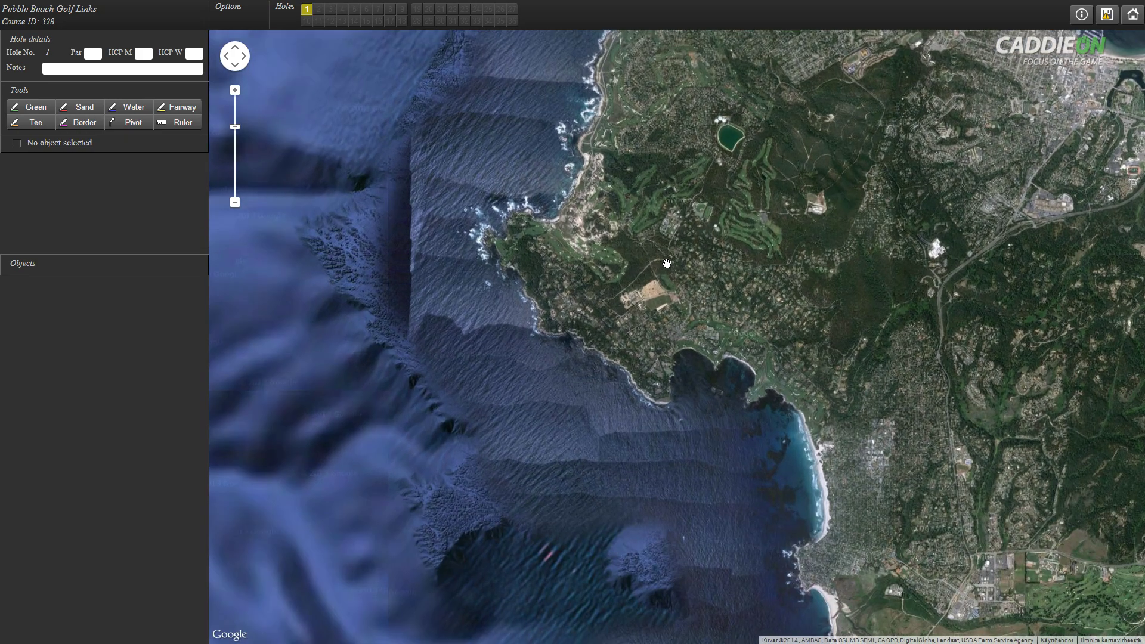
# Outline hole 1's rearmost teeing ground, nearest the curved end of the path, as a four-cornered tee and fine-tune two of its corners
pyautogui.moveTo(666, 263); pyautogui.dragTo(563, 372)
pyautogui.scroll(1, 561, 385)
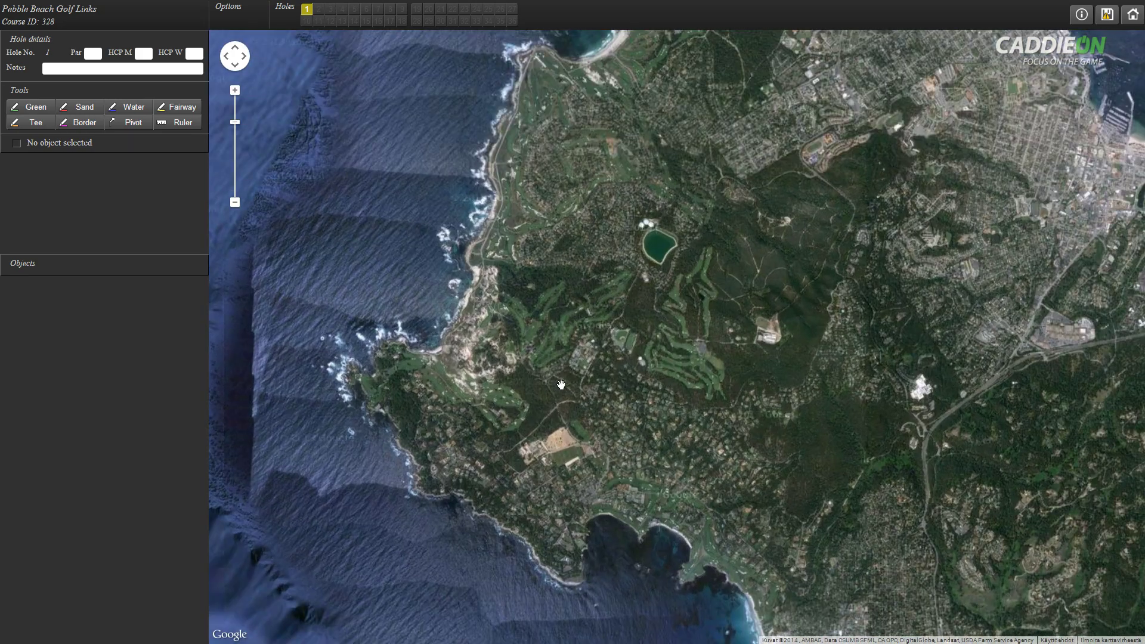
pyautogui.scroll(1, 561, 384)
pyautogui.scroll(1, 567, 376)
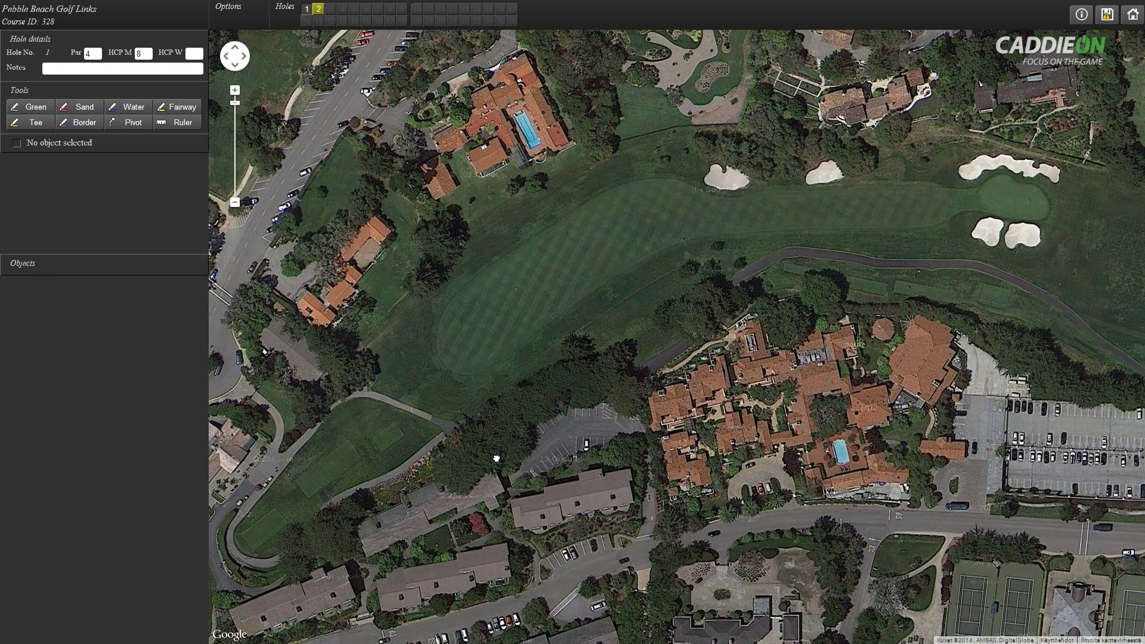
pyautogui.moveTo(497, 458); pyautogui.dragTo(709, 371)
pyautogui.scroll(1, 710, 372)
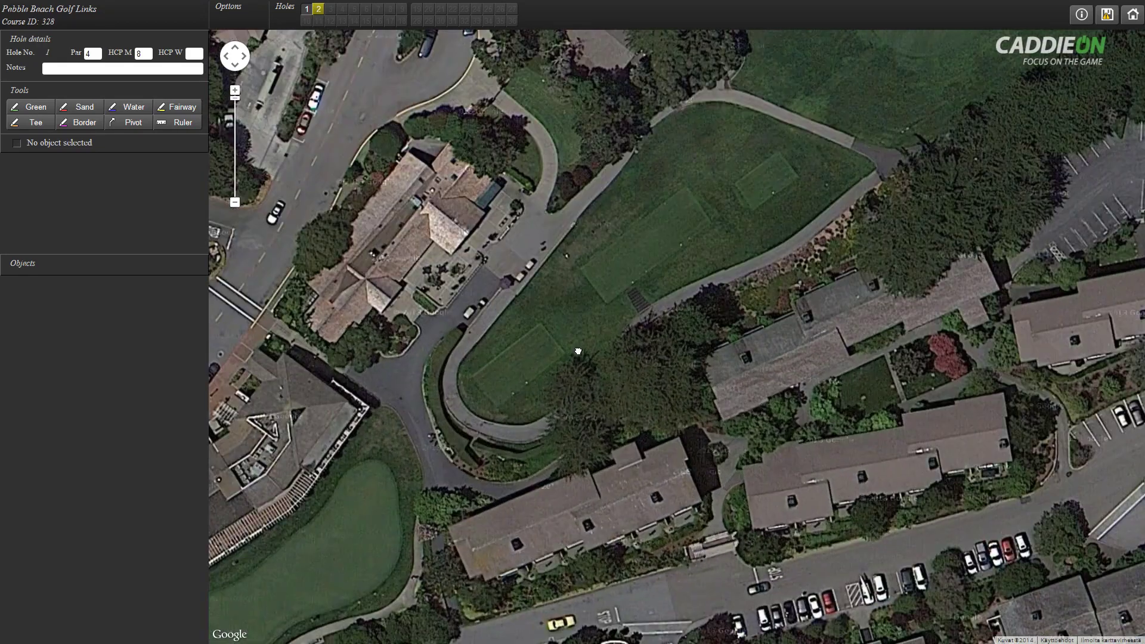
pyautogui.moveTo(577, 350); pyautogui.dragTo(572, 327)
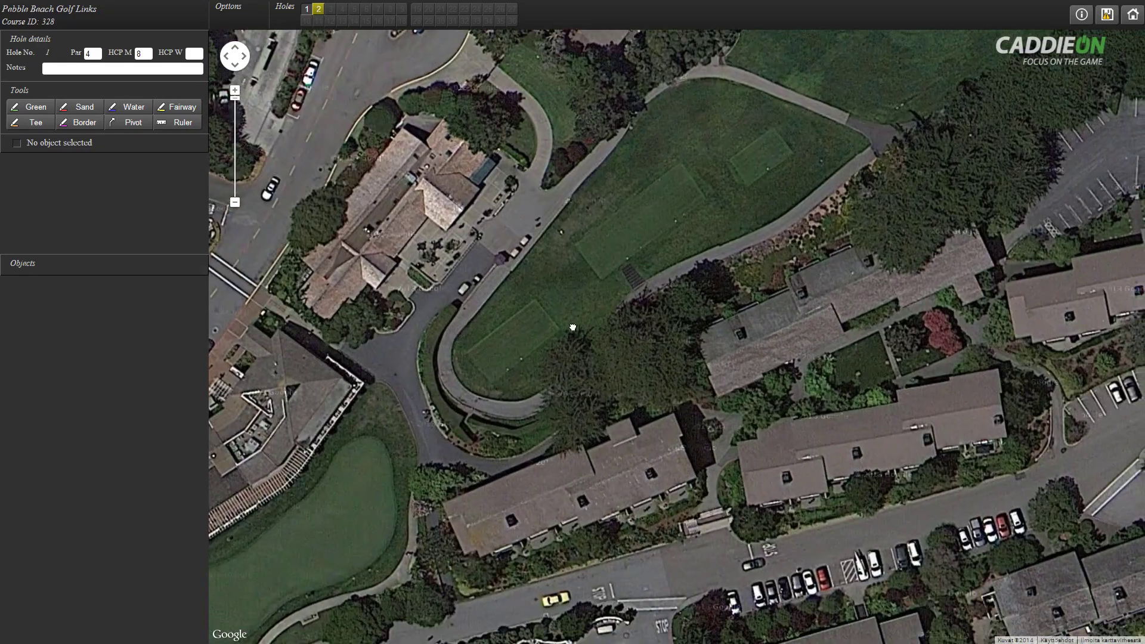
pyautogui.click(14, 126)
pyautogui.click(448, 351)
pyautogui.click(484, 400)
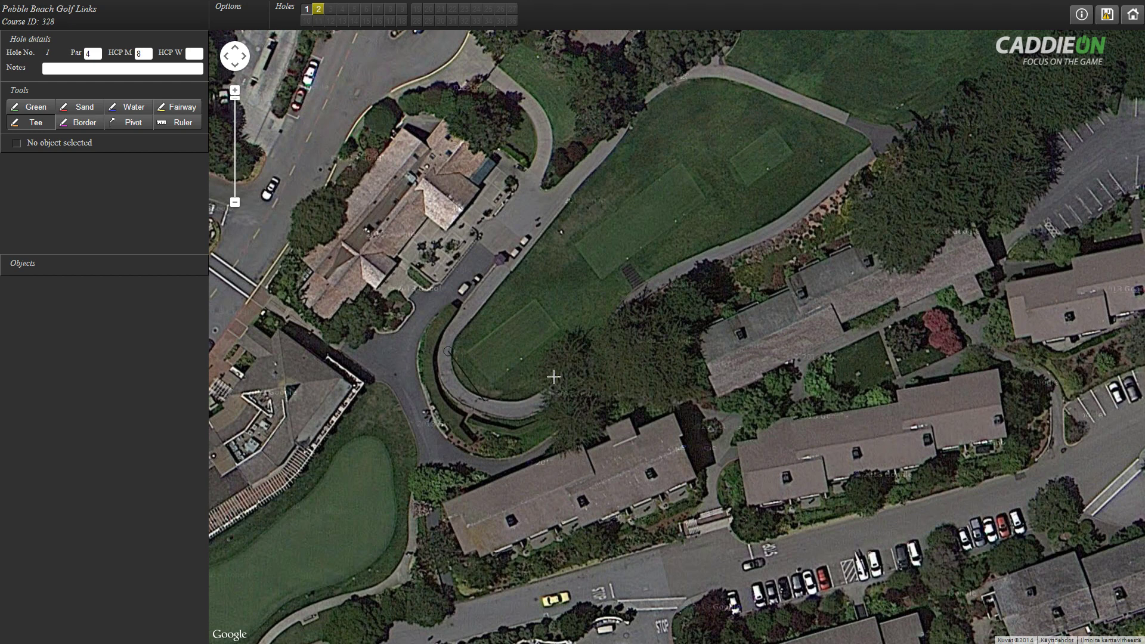
pyautogui.click(581, 331)
pyautogui.click(541, 283)
pyautogui.click(447, 352)
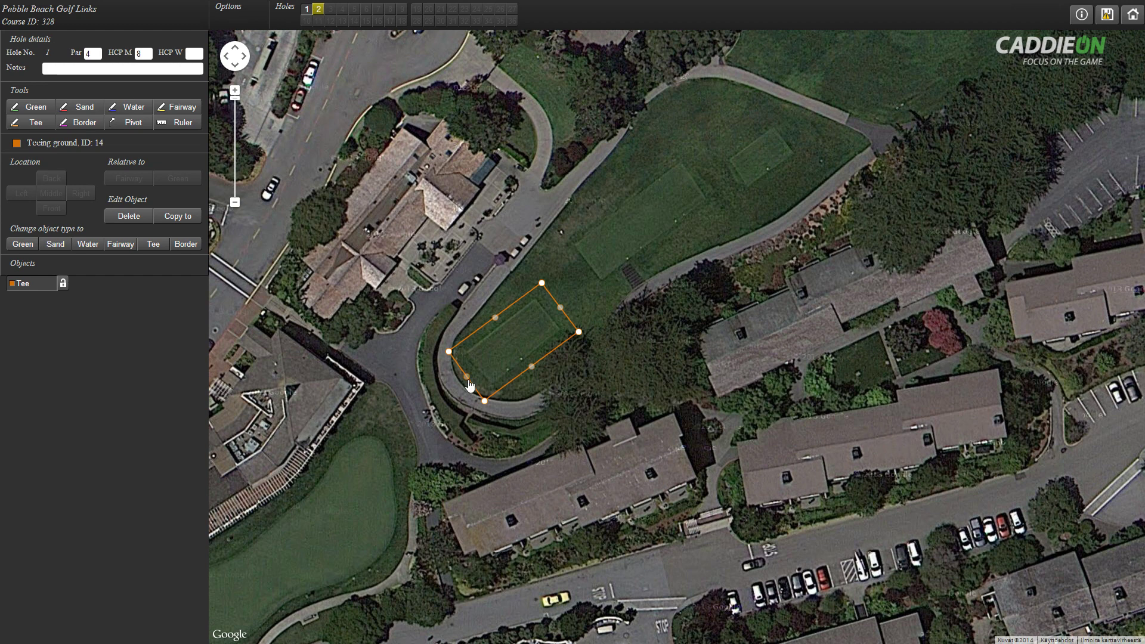
pyautogui.moveTo(542, 285); pyautogui.dragTo(537, 282)
pyautogui.moveTo(486, 405); pyautogui.dragTo(491, 406)
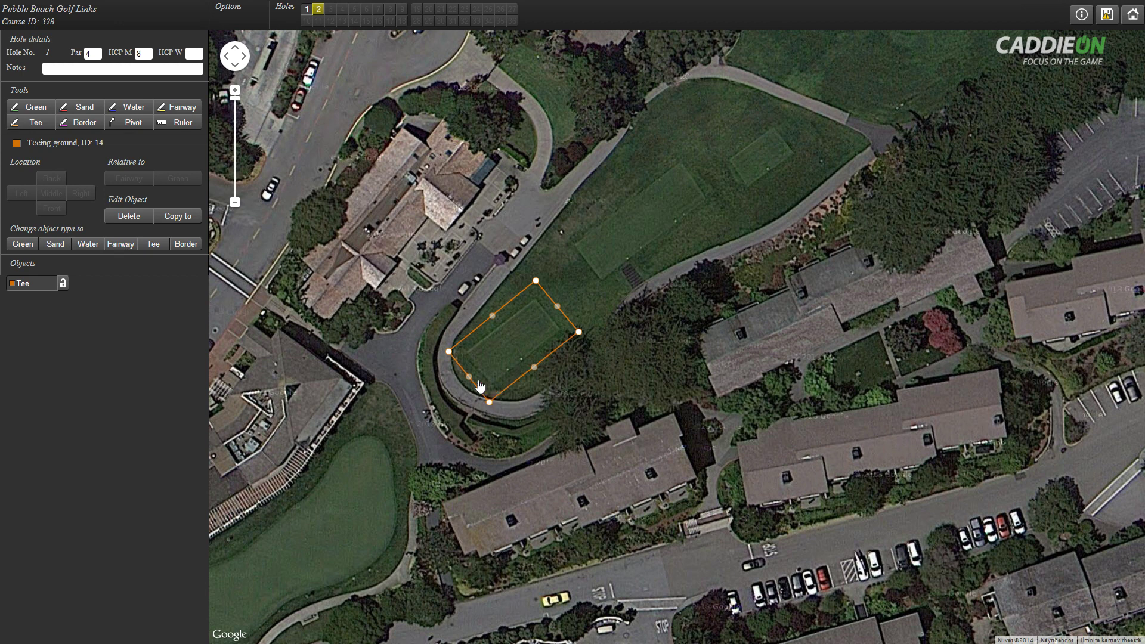
# Outline the large middle teeing ground of hole 1 as a second four-cornered tee
pyautogui.click(32, 126)
pyautogui.click(555, 240)
pyautogui.click(600, 295)
pyautogui.click(724, 202)
pyautogui.click(681, 146)
pyautogui.click(556, 242)
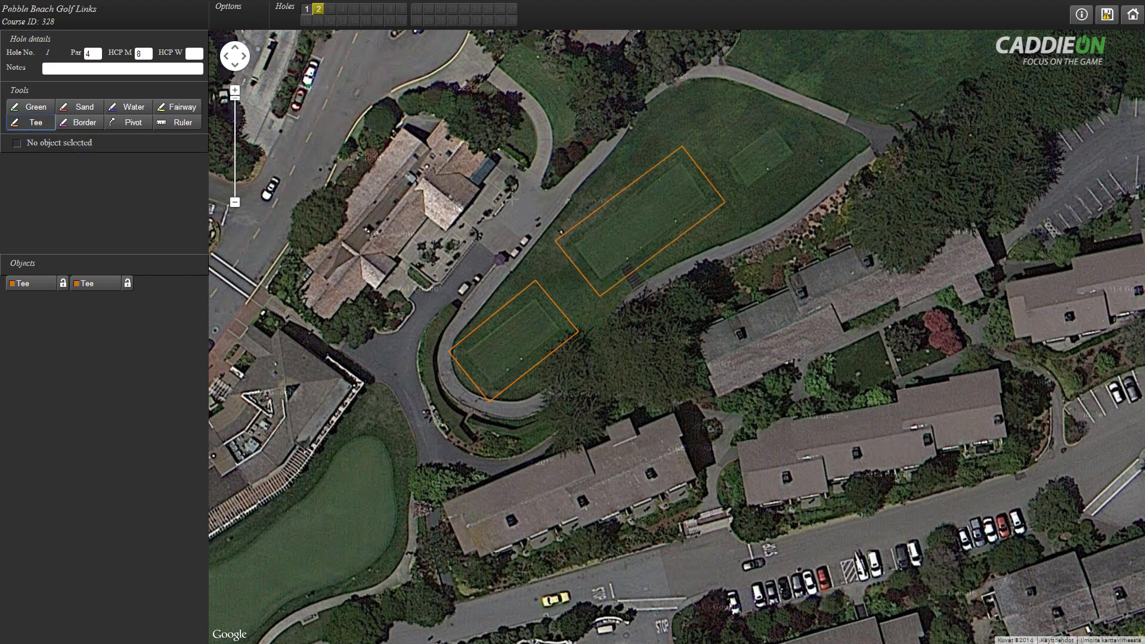
# Outline the small front teeing ground of hole 1 as a third four-cornered tee
pyautogui.click(715, 155)
pyautogui.click(745, 201)
pyautogui.click(808, 156)
pyautogui.click(775, 112)
pyautogui.click(715, 156)
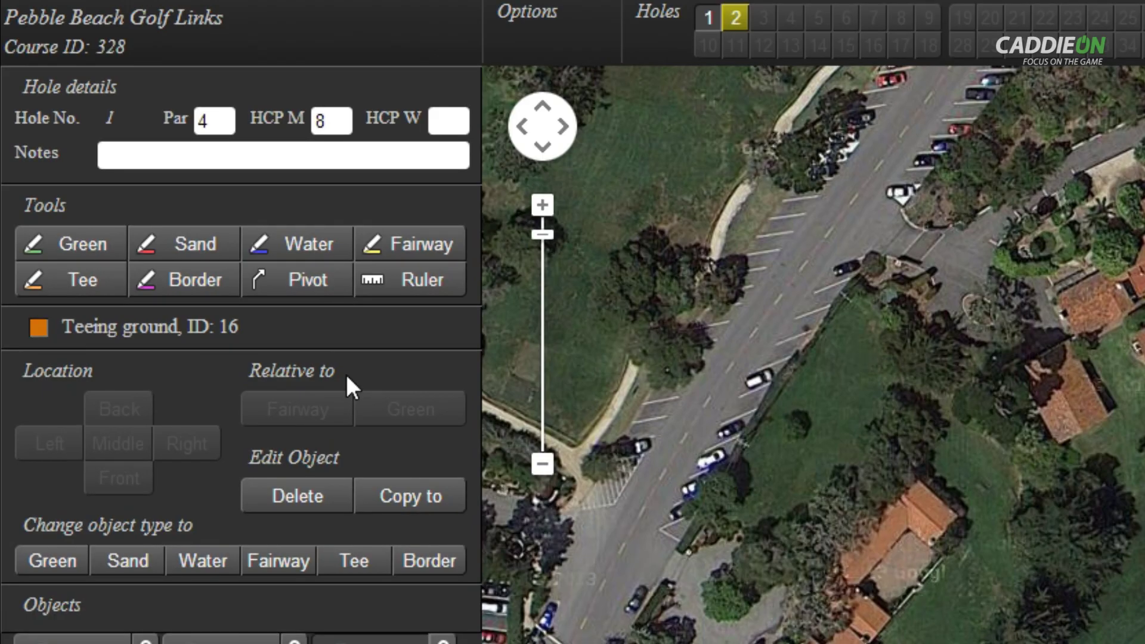
# Measure distances in yards on hole 1 with the Ruler between the front tee, the fairway and the green
pyautogui.click(459, 281)
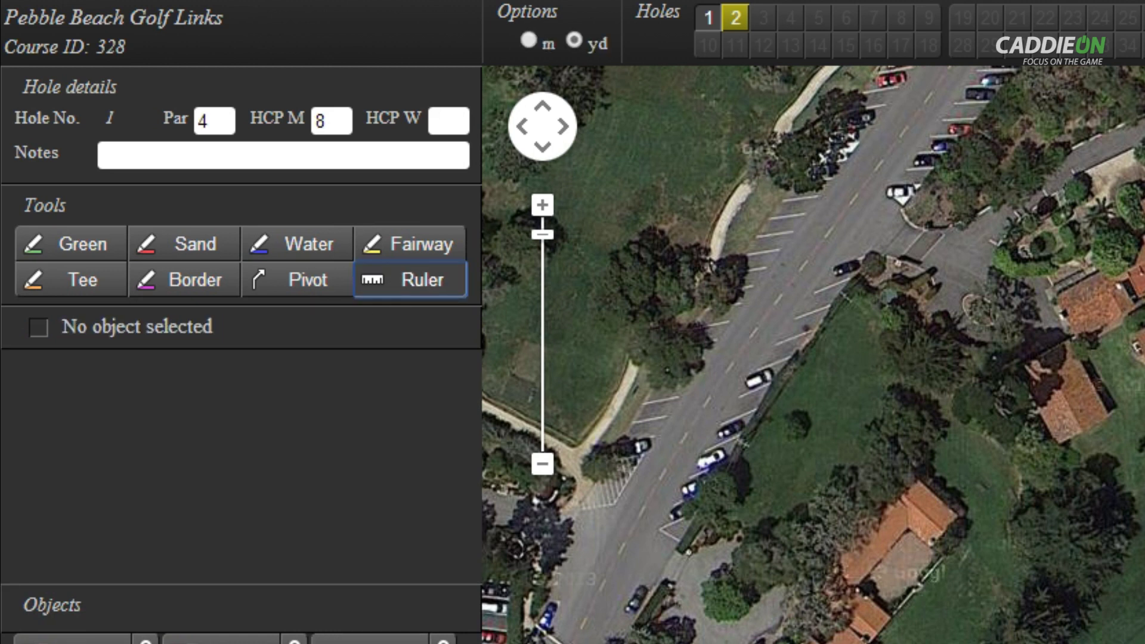
pyautogui.click(618, 120)
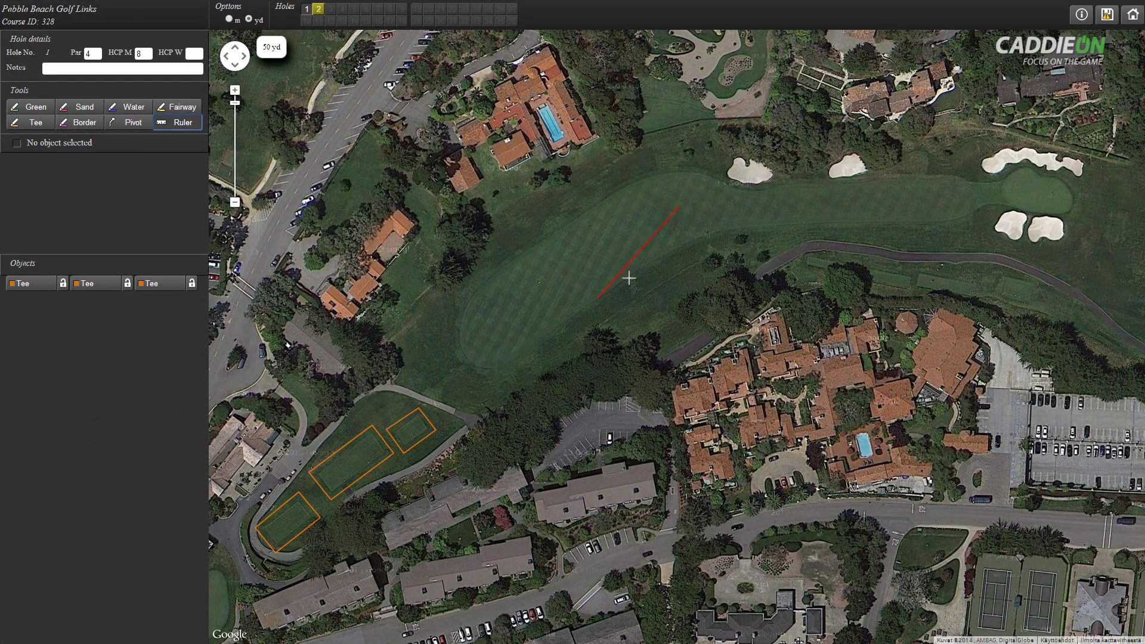
pyautogui.click(1038, 192)
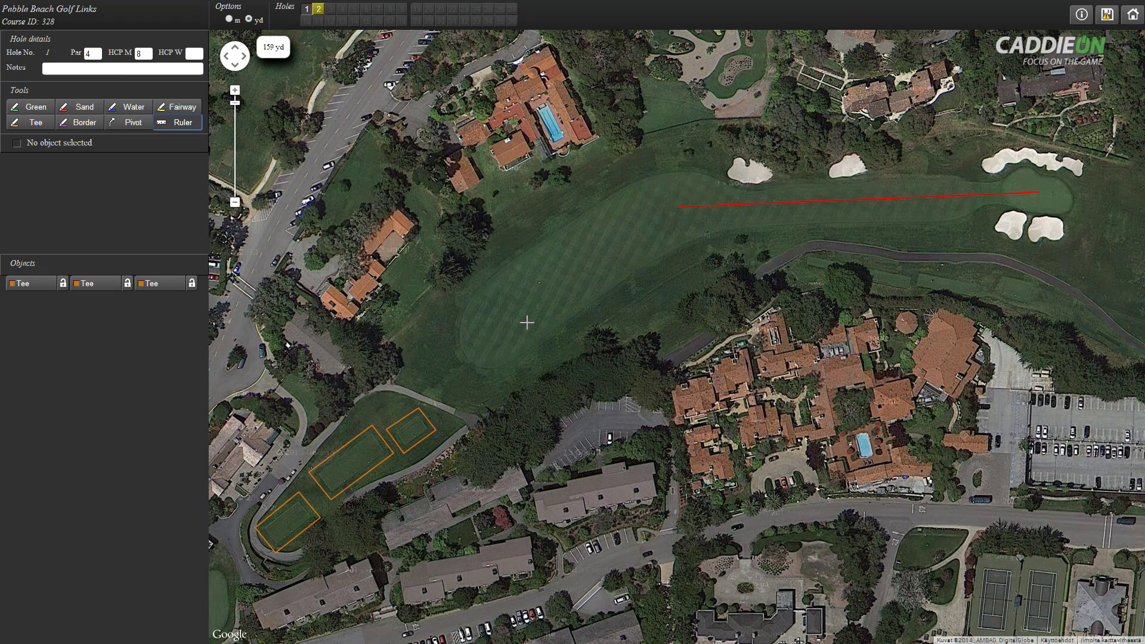
pyautogui.click(682, 207)
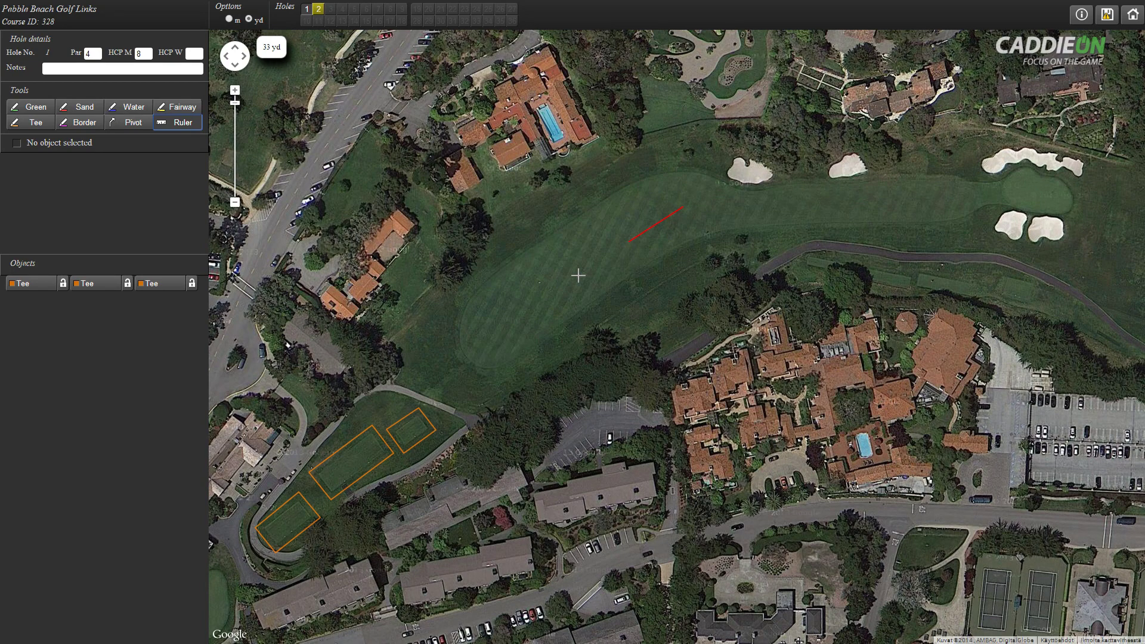
pyautogui.click(411, 429)
# Trace the long bunker along the north side of hole 1's green as a sand hazard, choosing trace result Option 3
pyautogui.moveTo(745, 268); pyautogui.dragTo(591, 307)
pyautogui.scroll(1, 596, 339)
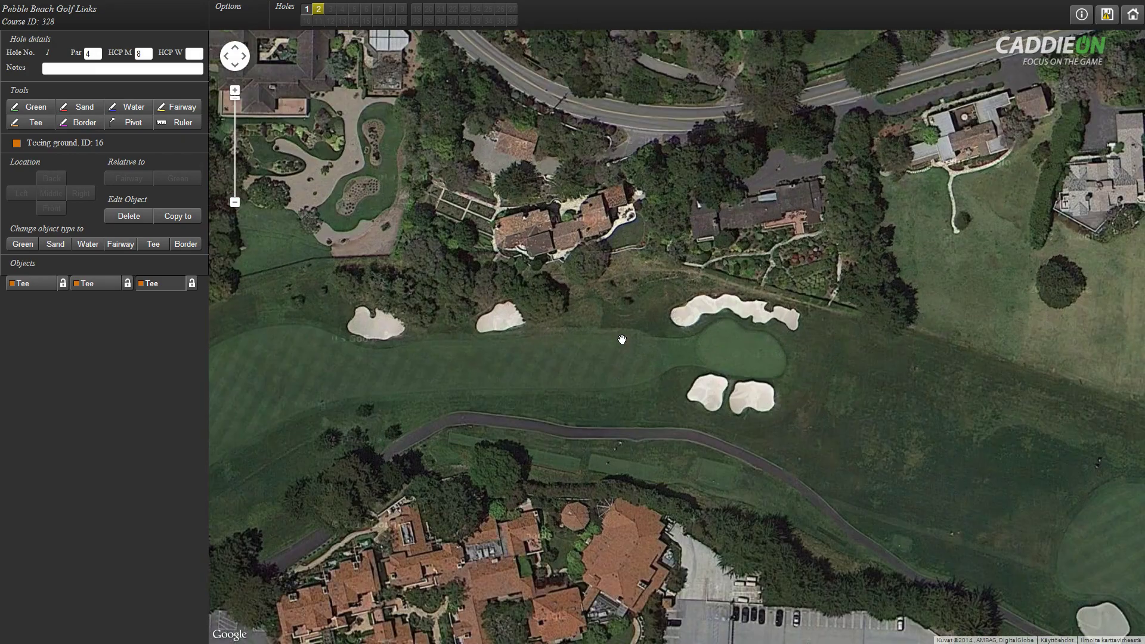
pyautogui.scroll(1, 626, 339)
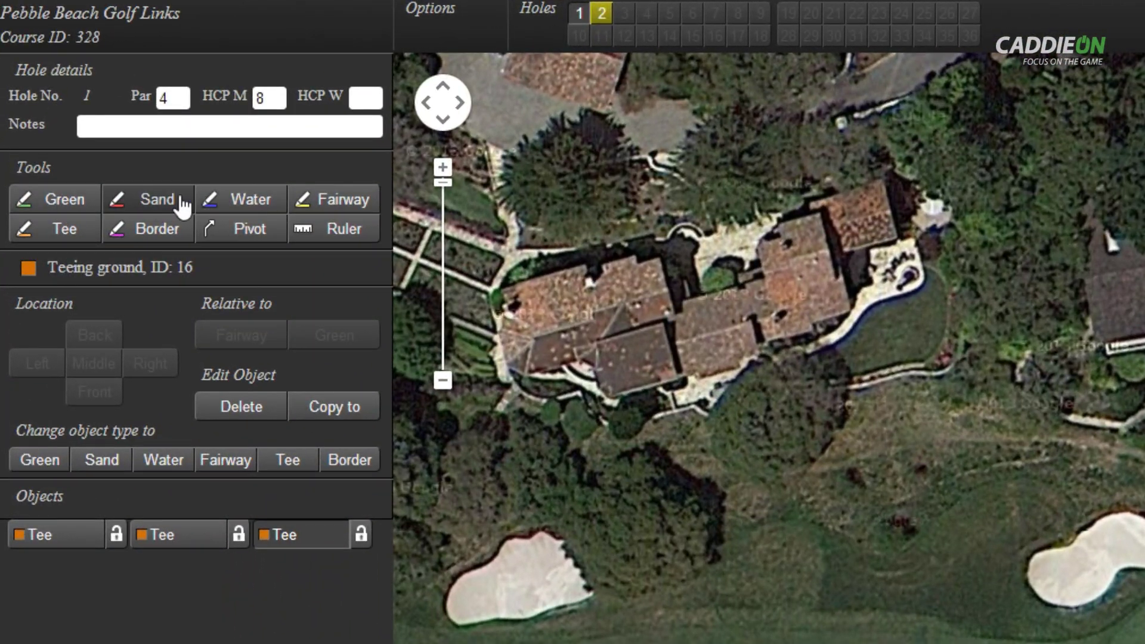
pyautogui.click(153, 206)
pyautogui.click(452, 35)
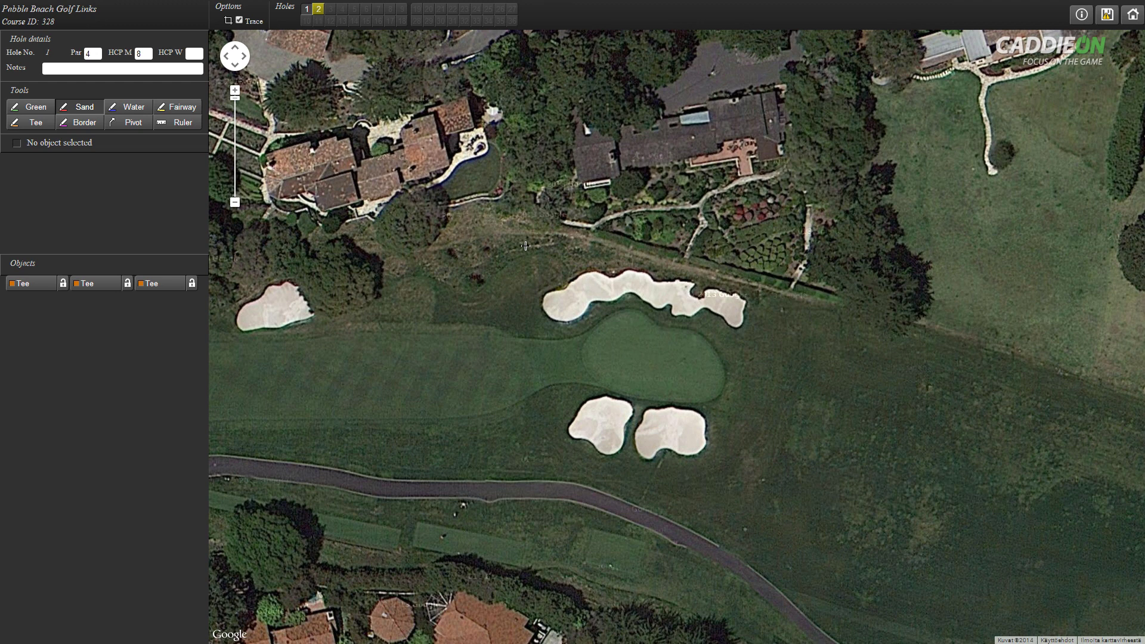
pyautogui.moveTo(525, 245); pyautogui.dragTo(758, 347)
pyautogui.click(636, 303)
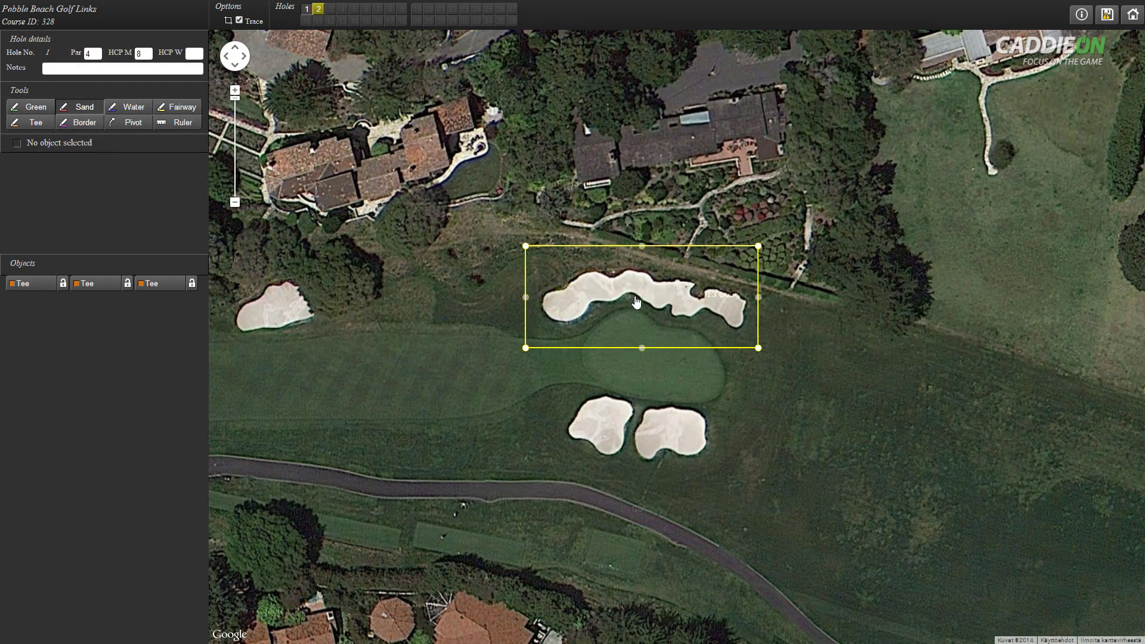
pyautogui.click(636, 302)
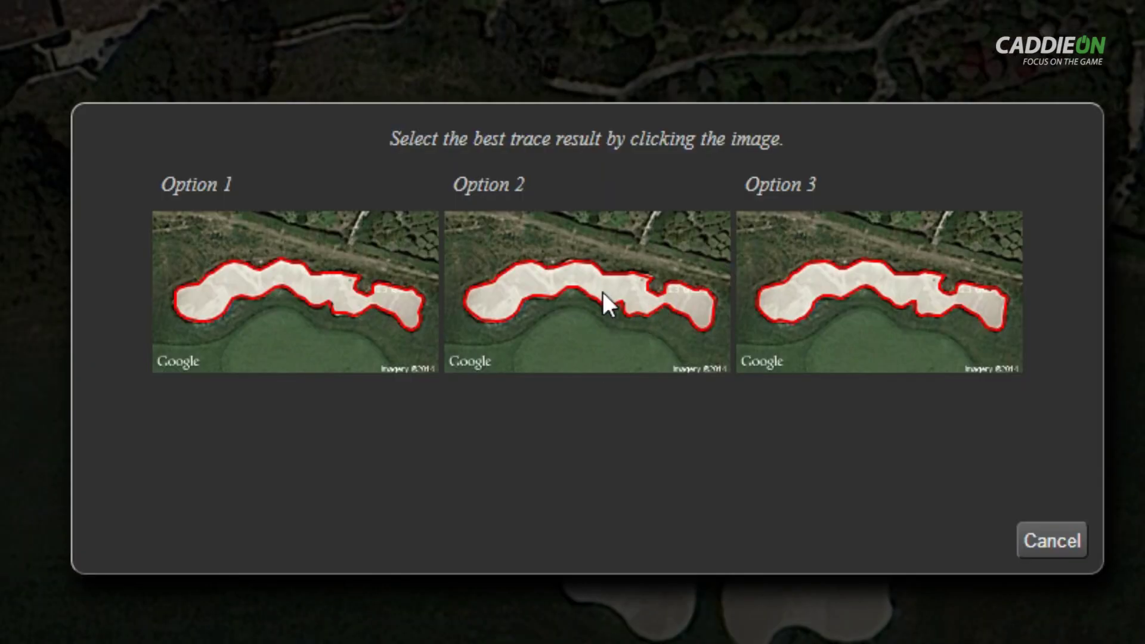
pyautogui.click(878, 279)
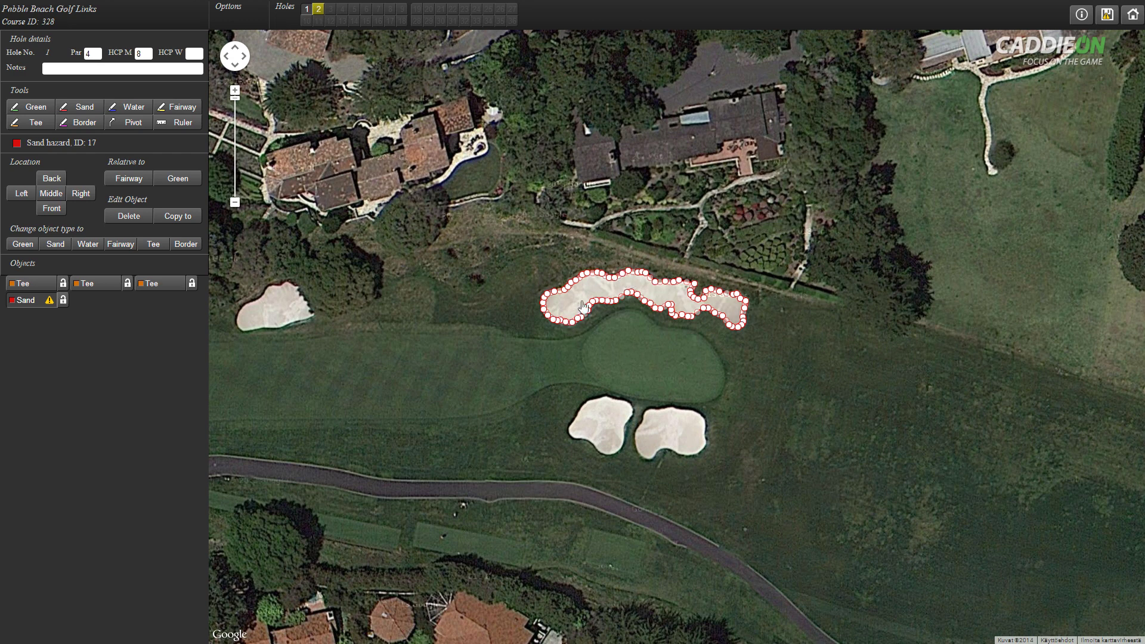
# Set the location of the long bunker beside hole 1's green to Left, relative to the green
pyautogui.click(674, 293)
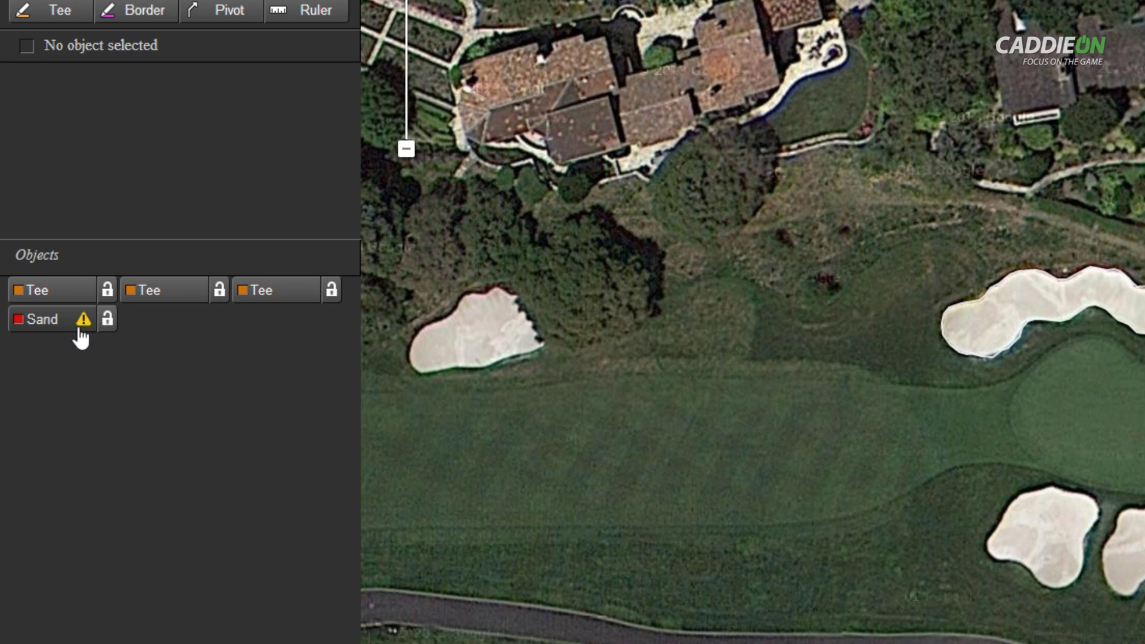
pyautogui.click(991, 327)
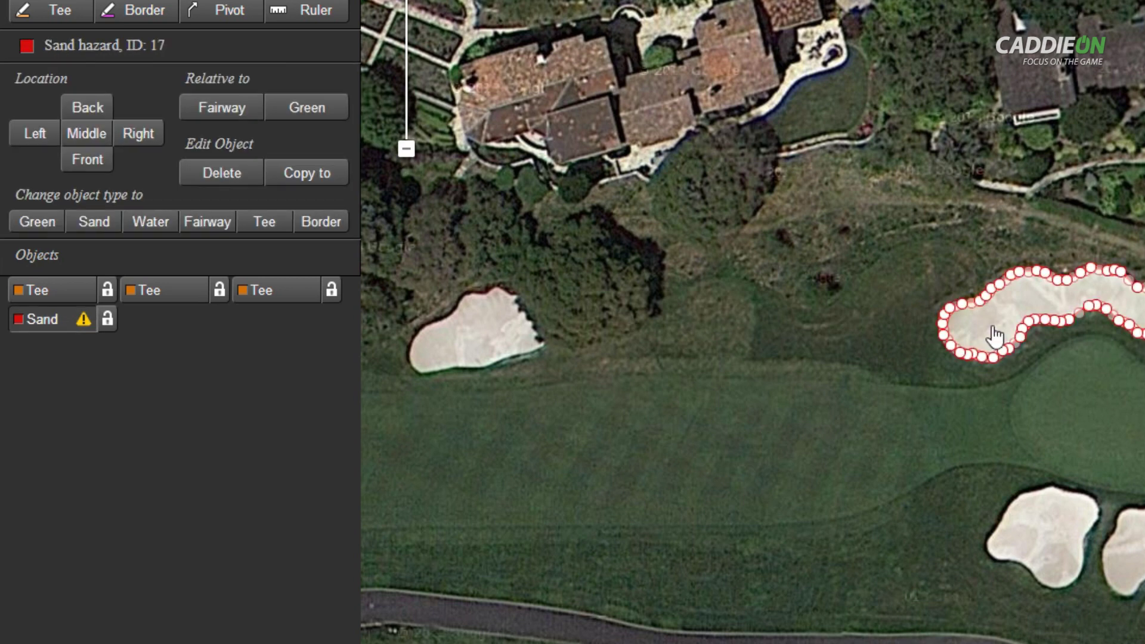
pyautogui.click(307, 119)
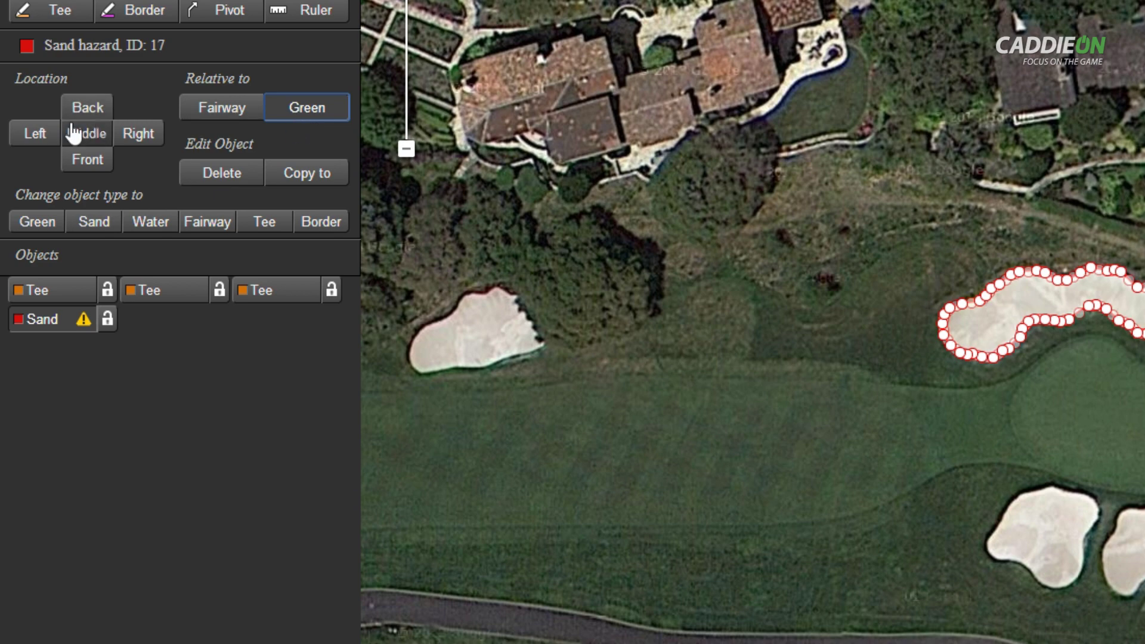
pyautogui.click(29, 138)
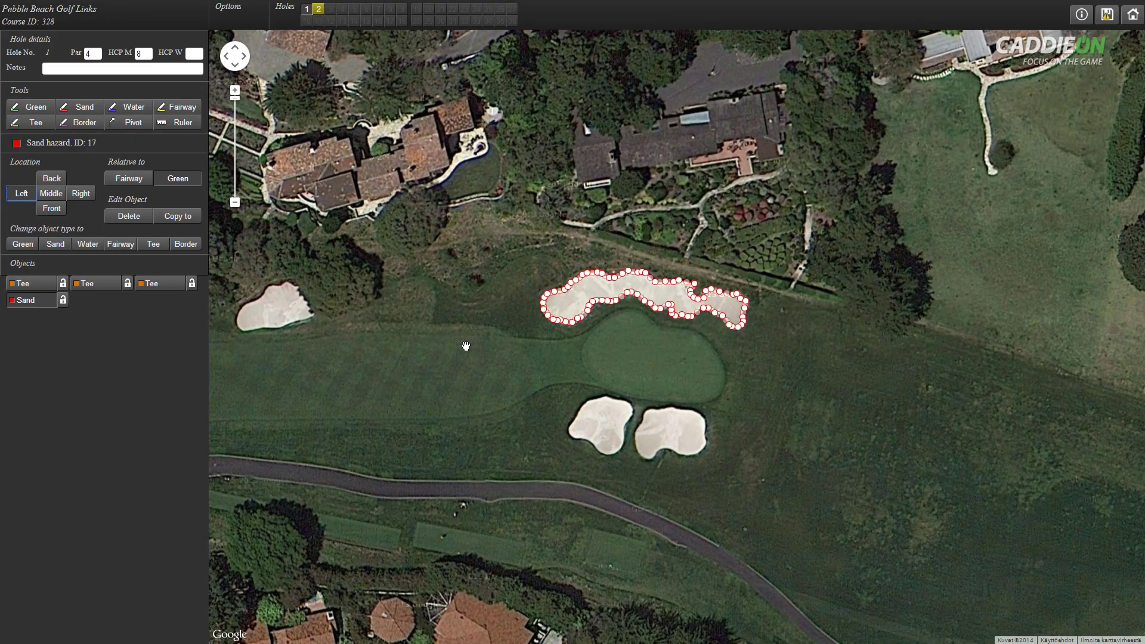
# Trace the two bunkers south of the green as sand hazards and locate them Right, relative to the green
pyautogui.click(510, 340)
pyautogui.moveTo(510, 340); pyautogui.dragTo(559, 240)
pyautogui.click(95, 74)
pyautogui.moveTo(724, 296); pyautogui.dragTo(812, 411)
pyautogui.click(558, 331)
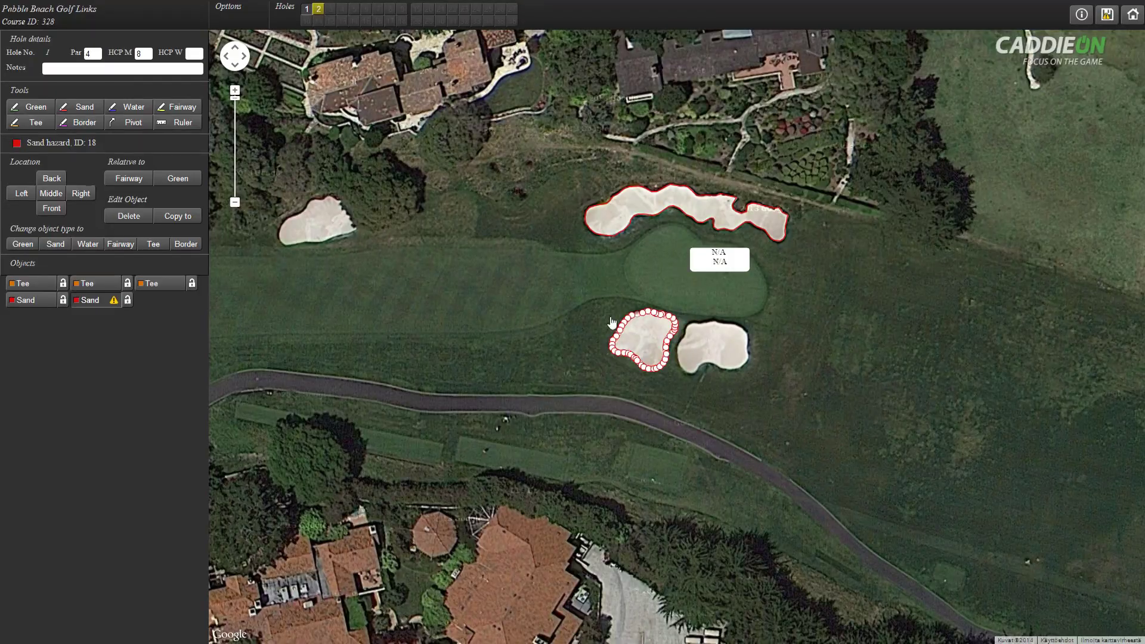
pyautogui.click(722, 352)
pyautogui.click(559, 343)
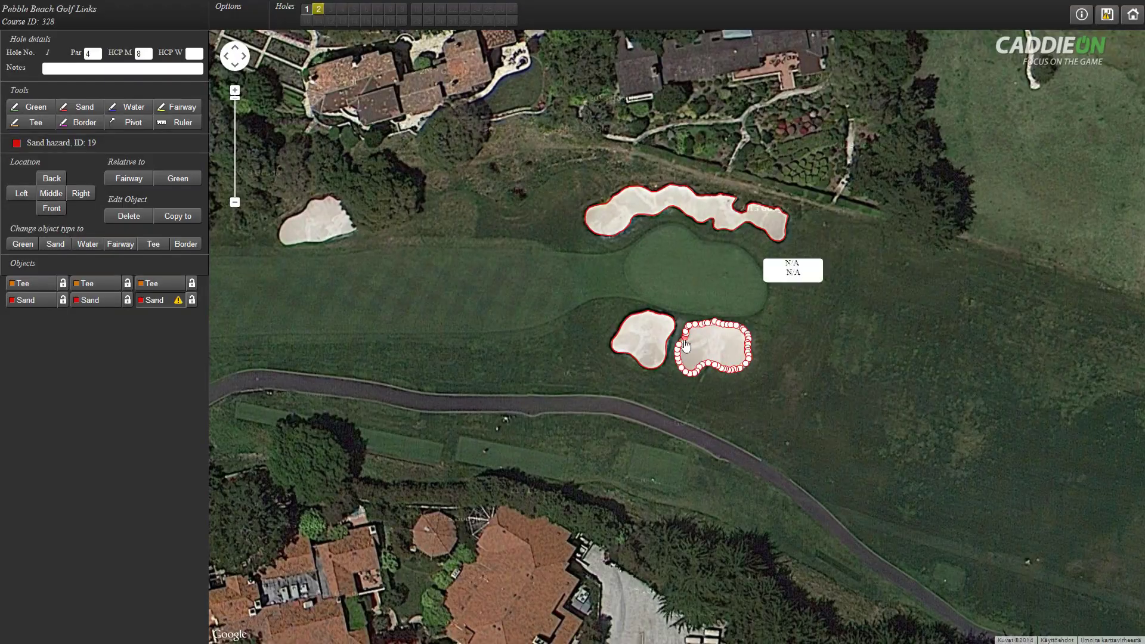
pyautogui.click(177, 181)
pyautogui.click(81, 193)
# Trace the bunker north of the fairway nearest the green as a sand hazard, adjust its outline and locate it Left, relative to the fairway
pyautogui.moveTo(418, 286); pyautogui.dragTo(663, 350)
pyautogui.click(84, 107)
pyautogui.click(565, 287)
pyautogui.click(563, 313)
pyautogui.moveTo(593, 276); pyautogui.dragTo(589, 263)
pyautogui.click(129, 179)
pyautogui.click(21, 193)
# Trace the westernmost bunker north of the fairway as a sand hazard, correct its tree-covered edge and locate it relative to the fairway
pyautogui.click(84, 107)
pyautogui.click(367, 292)
pyautogui.click(686, 377)
pyautogui.moveTo(393, 281)
pyautogui.mouseDown()
pyautogui.moveTo(402, 272)
pyautogui.moveTo(412, 283)
pyautogui.moveTo(388, 268)
pyautogui.moveTo(413, 292)
pyautogui.mouseUp()
pyautogui.moveTo(380, 271); pyautogui.dragTo(381, 267)
pyautogui.click(382, 263)
pyautogui.click(391, 292)
pyautogui.moveTo(384, 319); pyautogui.dragTo(387, 317)
pyautogui.click(127, 180)
pyautogui.click(127, 179)
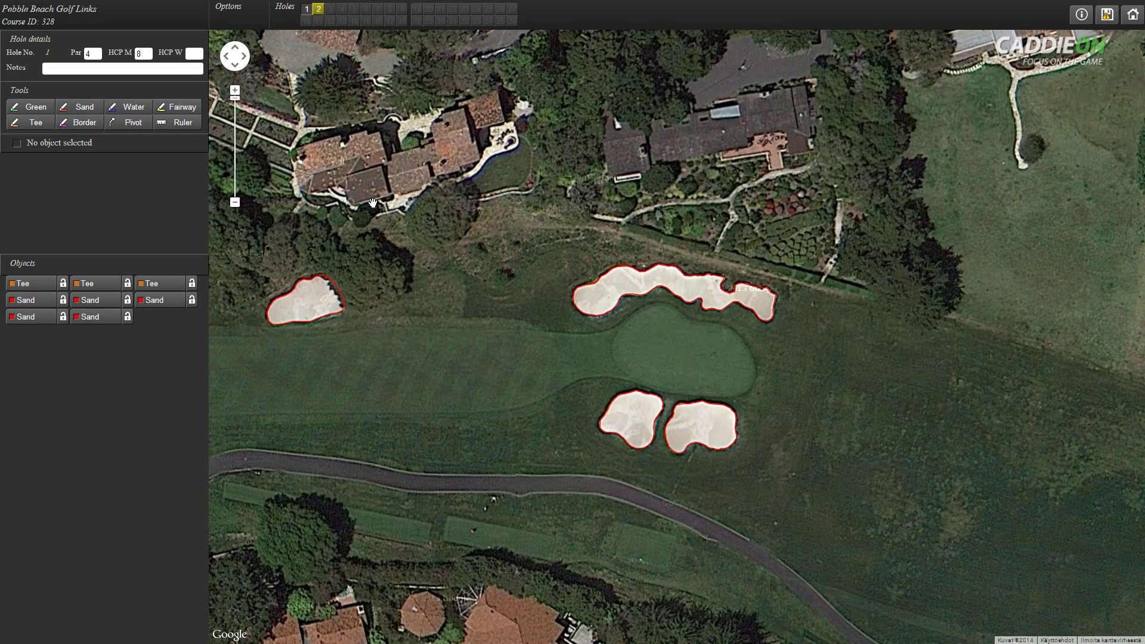
# Outline the putting surface of hole 1 freehand as a green between the long bunker and the two southern bunkers
pyautogui.click(31, 106)
pyautogui.click(616, 331)
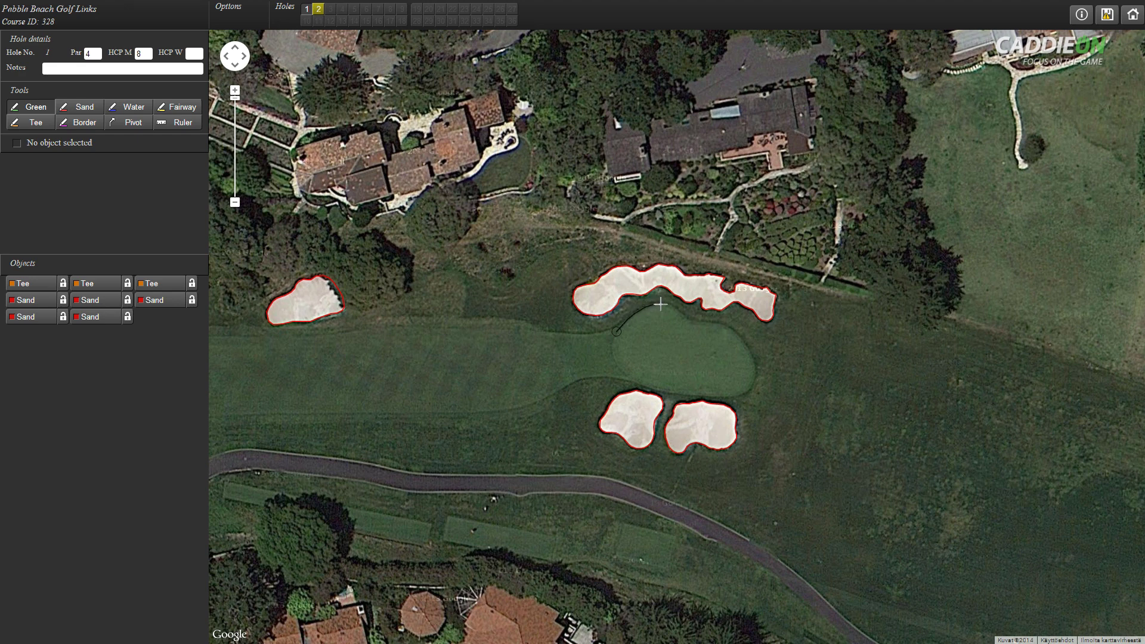
pyautogui.moveTo(677, 311)
pyautogui.mouseDown()
pyautogui.moveTo(731, 329)
pyautogui.moveTo(754, 382)
pyautogui.mouseUp()
pyautogui.moveTo(640, 385)
pyautogui.mouseDown()
pyautogui.moveTo(612, 358)
pyautogui.moveTo(615, 340)
pyautogui.mouseUp()
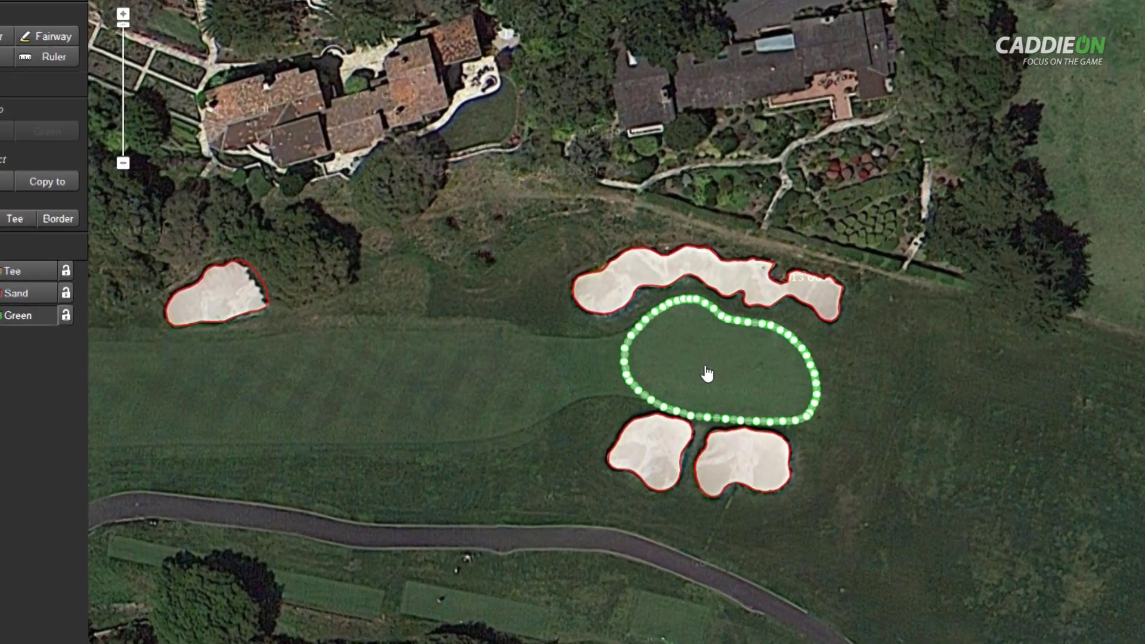
pyautogui.click(673, 355)
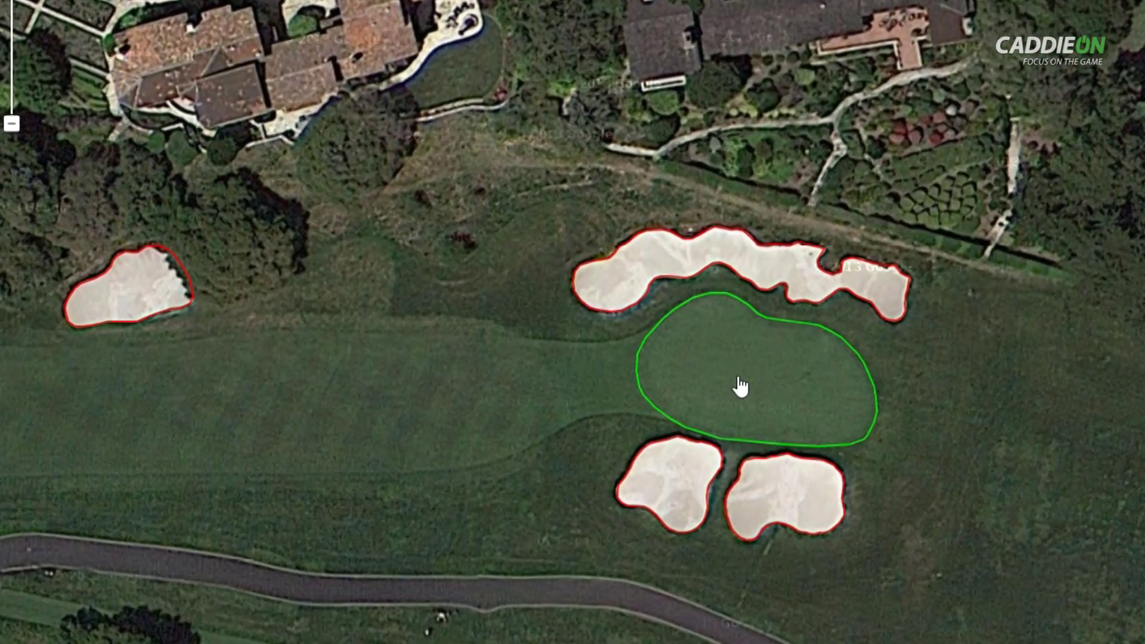
pyautogui.click(737, 442)
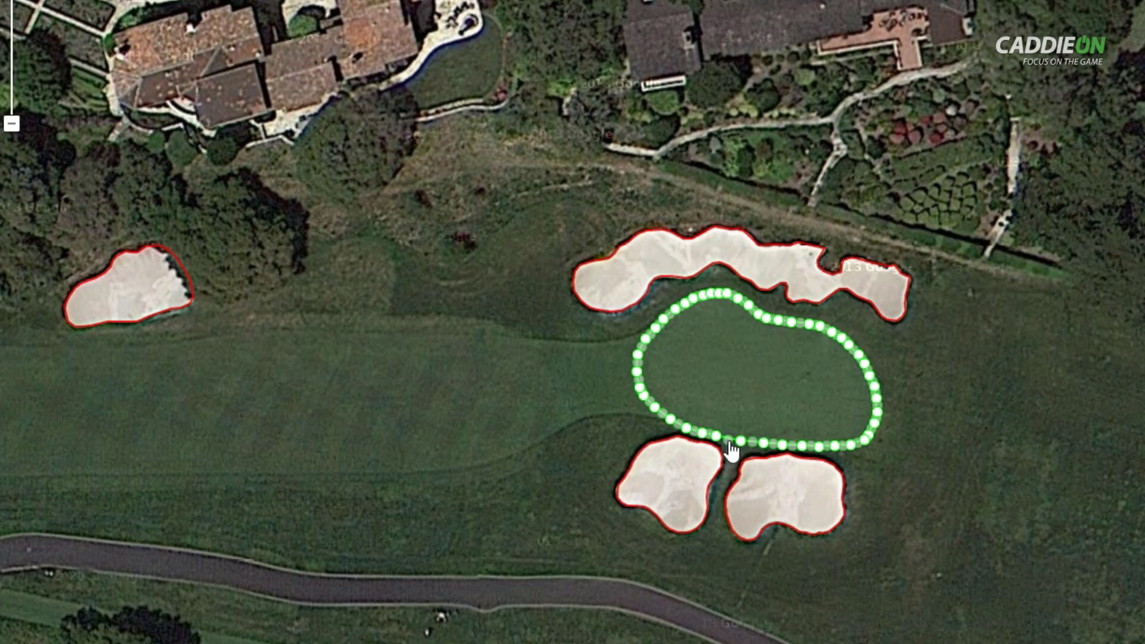
pyautogui.click(722, 362)
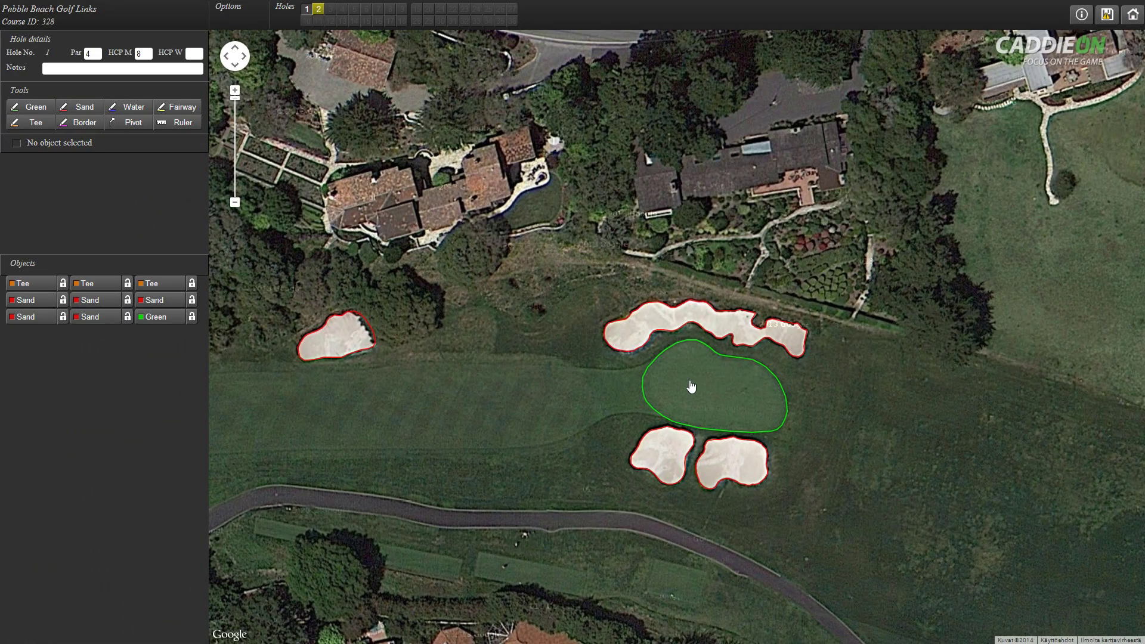
# Outline hole 1's fairway freehand along its northern and southern edges, from the green around to its western end
pyautogui.moveTo(546, 420); pyautogui.dragTo(601, 354)
pyautogui.moveTo(465, 363); pyautogui.dragTo(659, 351)
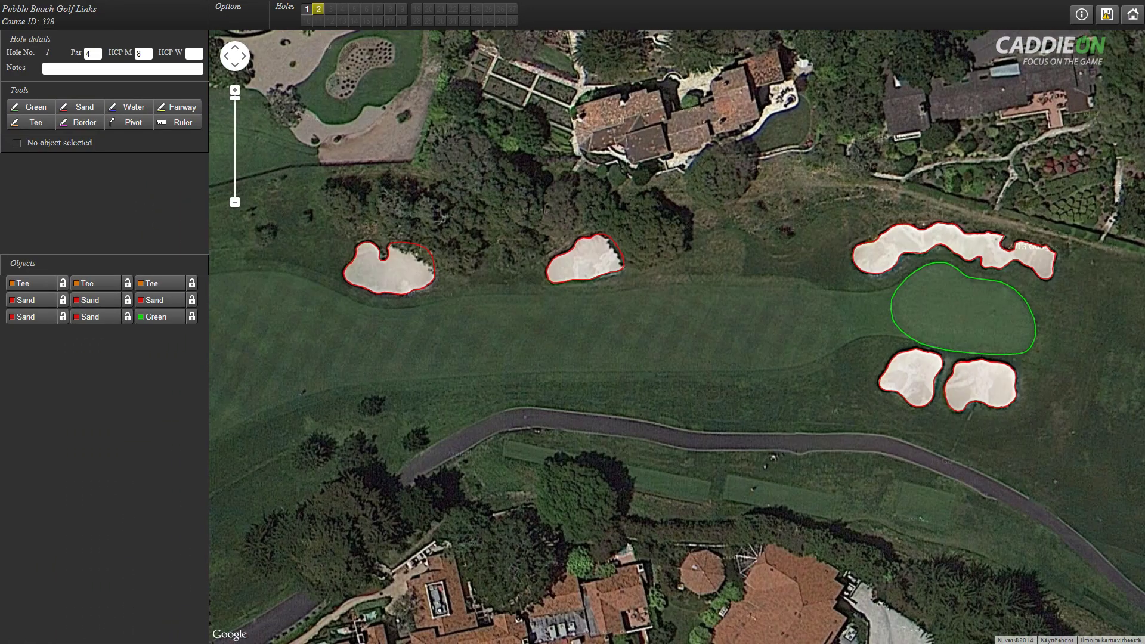
pyautogui.moveTo(450, 349); pyautogui.dragTo(620, 350)
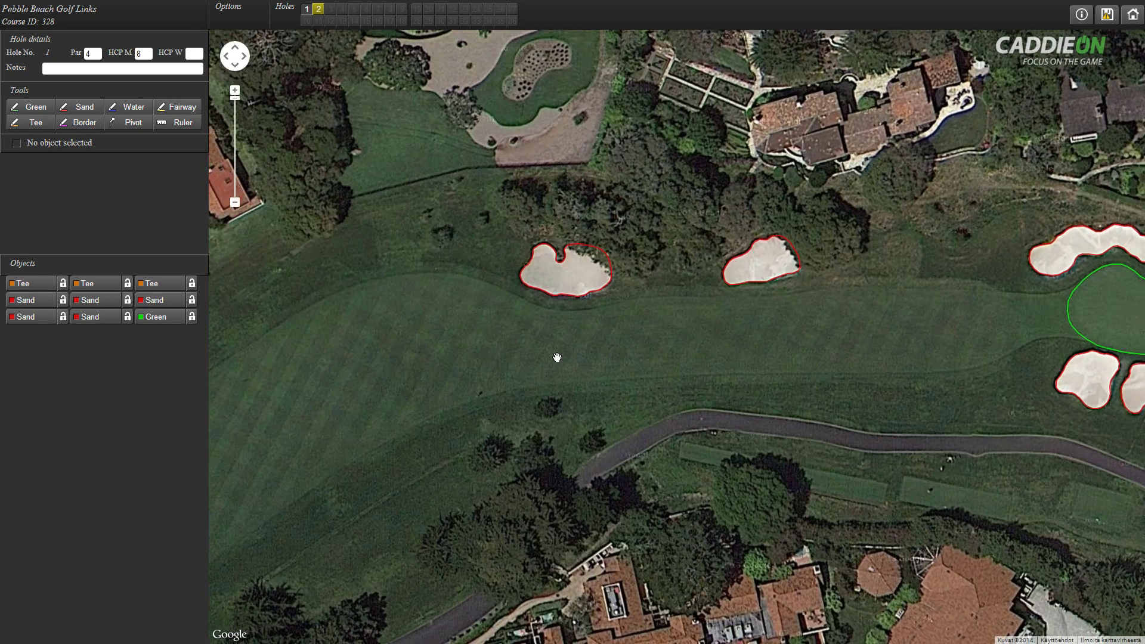
pyautogui.click(179, 107)
pyautogui.moveTo(475, 315); pyautogui.dragTo(883, 155)
pyautogui.moveTo(391, 431)
pyautogui.mouseDown()
pyautogui.moveTo(409, 363)
pyautogui.moveTo(474, 305)
pyautogui.moveTo(772, 119)
pyautogui.moveTo(884, 117)
pyautogui.moveTo(858, 191)
pyautogui.moveTo(624, 255)
pyautogui.moveTo(1029, 238)
pyautogui.moveTo(1001, 253)
pyautogui.moveTo(777, 273)
pyautogui.moveTo(817, 260)
pyautogui.mouseUp()
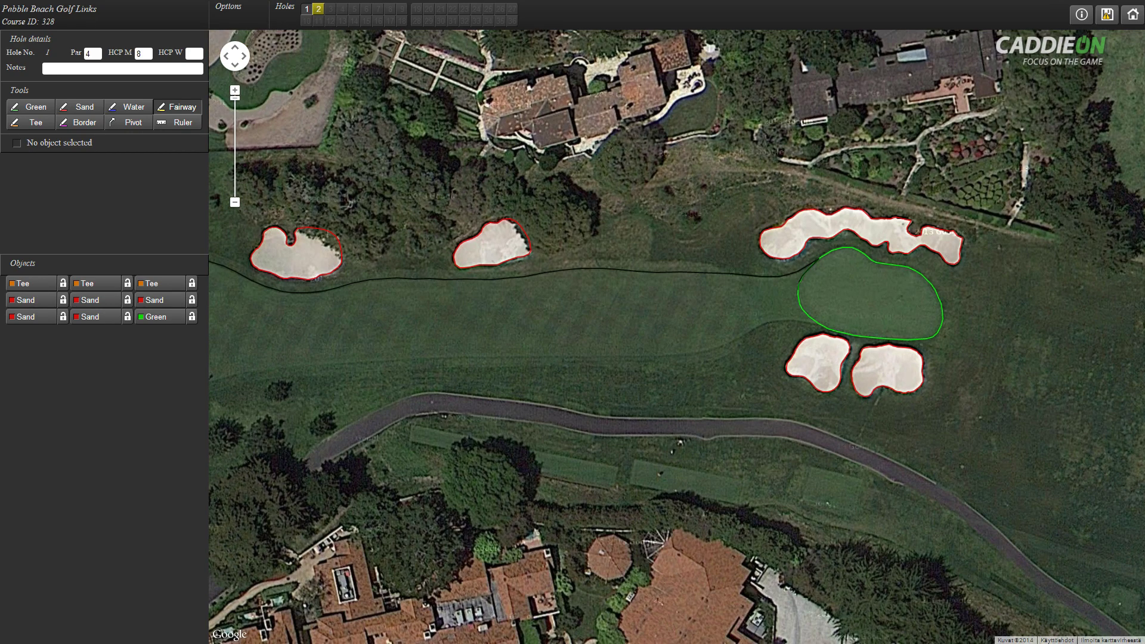
pyautogui.moveTo(812, 322)
pyautogui.mouseDown()
pyautogui.moveTo(764, 324)
pyautogui.moveTo(708, 349)
pyautogui.moveTo(616, 355)
pyautogui.mouseUp()
pyautogui.moveTo(616, 355)
pyautogui.mouseDown()
pyautogui.moveTo(818, 302)
pyautogui.moveTo(503, 309)
pyautogui.moveTo(357, 352)
pyautogui.moveTo(254, 410)
pyautogui.moveTo(618, 349)
pyautogui.moveTo(372, 521)
pyautogui.moveTo(314, 501)
pyautogui.moveTo(301, 449)
pyautogui.mouseUp()
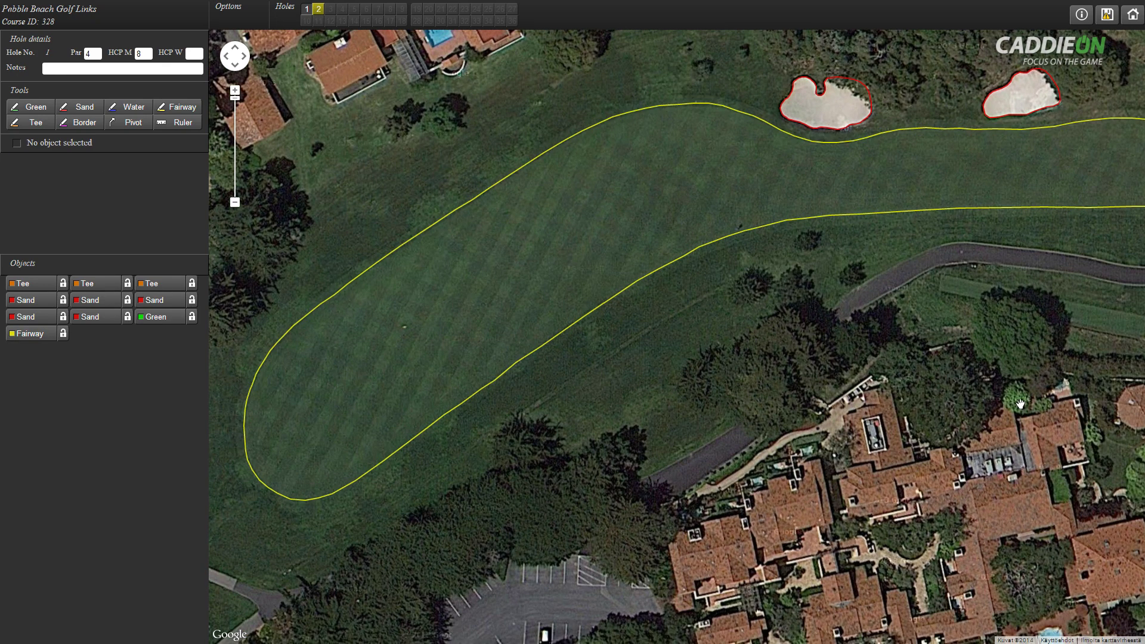
# Place a pivot point at the bend of hole 1's fairway, just west of the westernmost bunker
pyautogui.moveTo(979, 404); pyautogui.dragTo(897, 429)
pyautogui.scroll(-1, 813, 392)
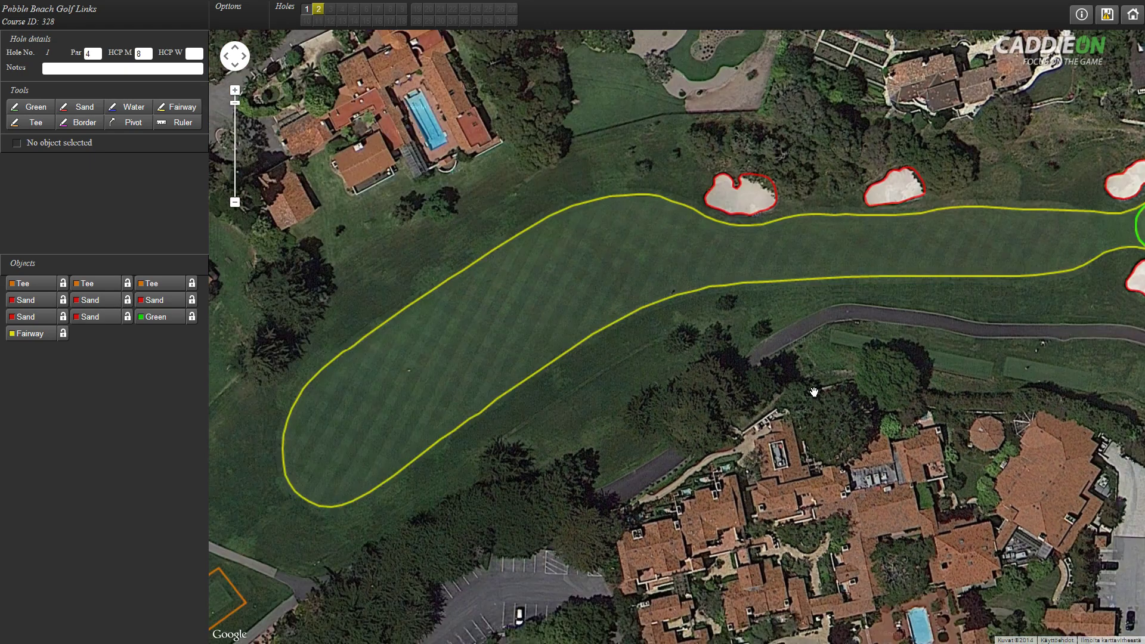
pyautogui.scroll(-1, 814, 391)
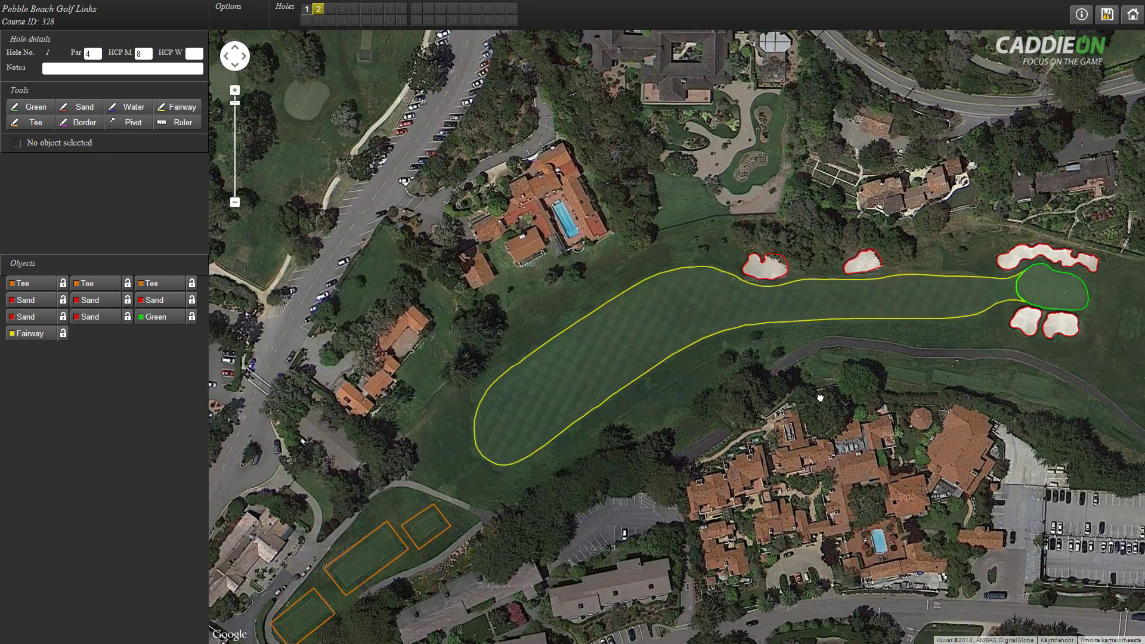
pyautogui.moveTo(819, 398); pyautogui.dragTo(778, 364)
pyautogui.moveTo(678, 409); pyautogui.dragTo(758, 340)
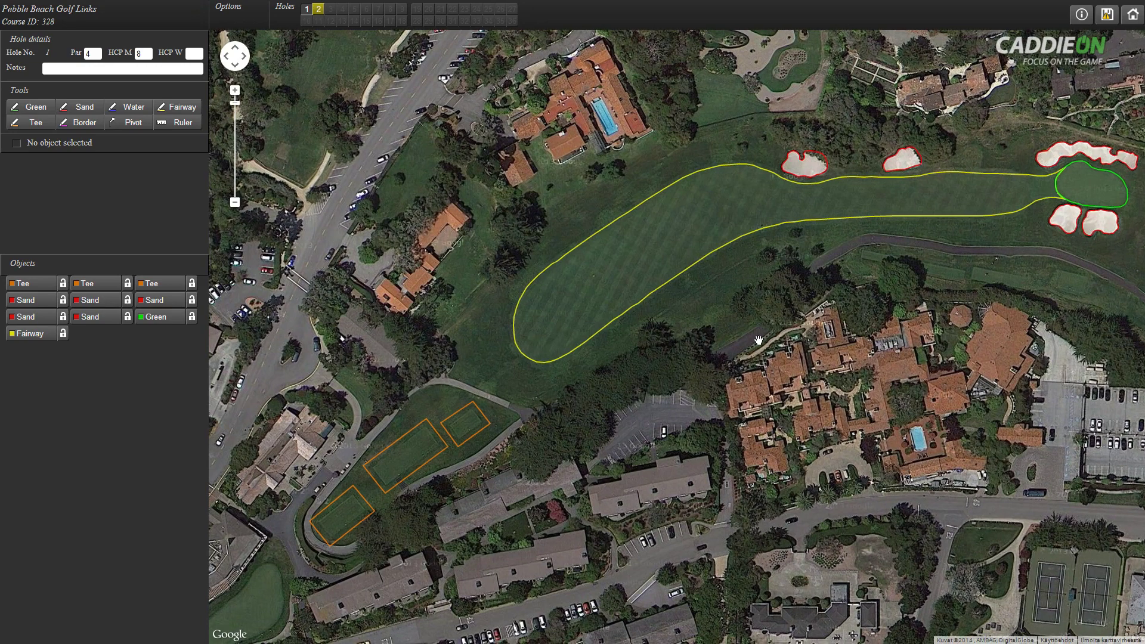
pyautogui.click(128, 122)
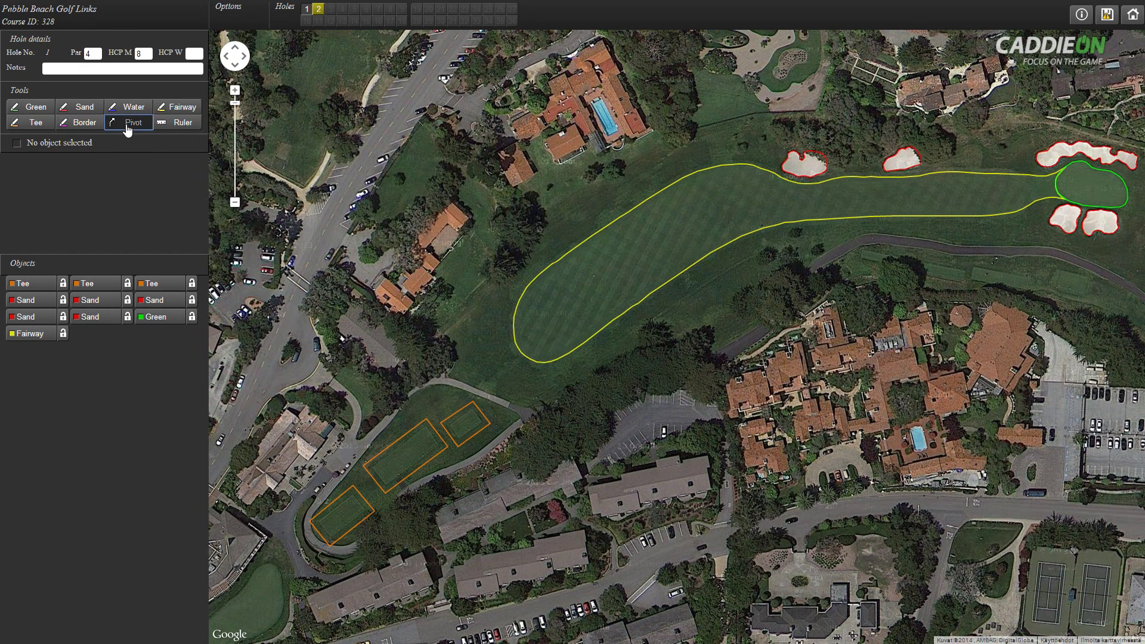
pyautogui.click(731, 196)
pyautogui.moveTo(734, 192); pyautogui.dragTo(743, 195)
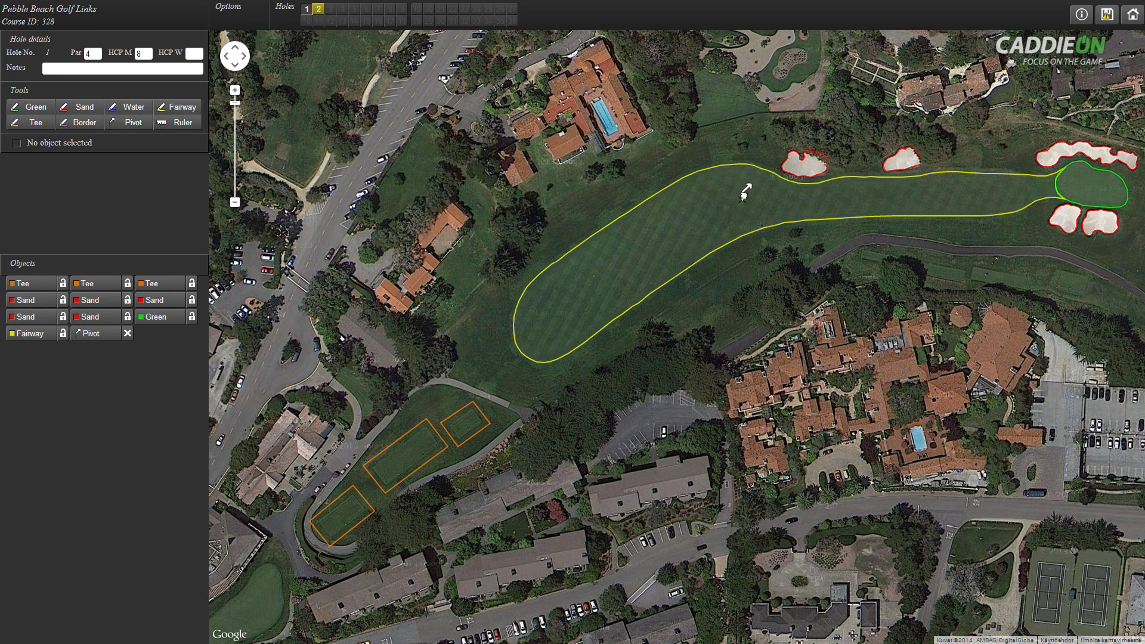
pyautogui.moveTo(743, 195); pyautogui.dragTo(750, 195)
# Draw a closed border around all of hole 1, enclosing the three tees, the fairway, the bunkers and the green
pyautogui.moveTo(777, 406); pyautogui.dragTo(756, 401)
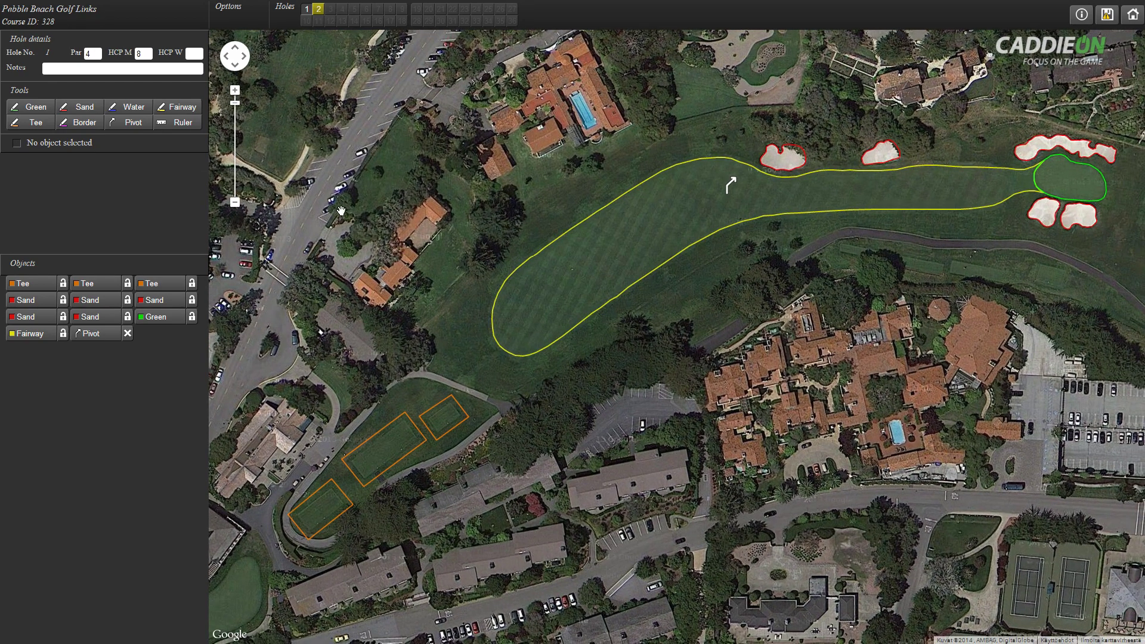
pyautogui.click(84, 122)
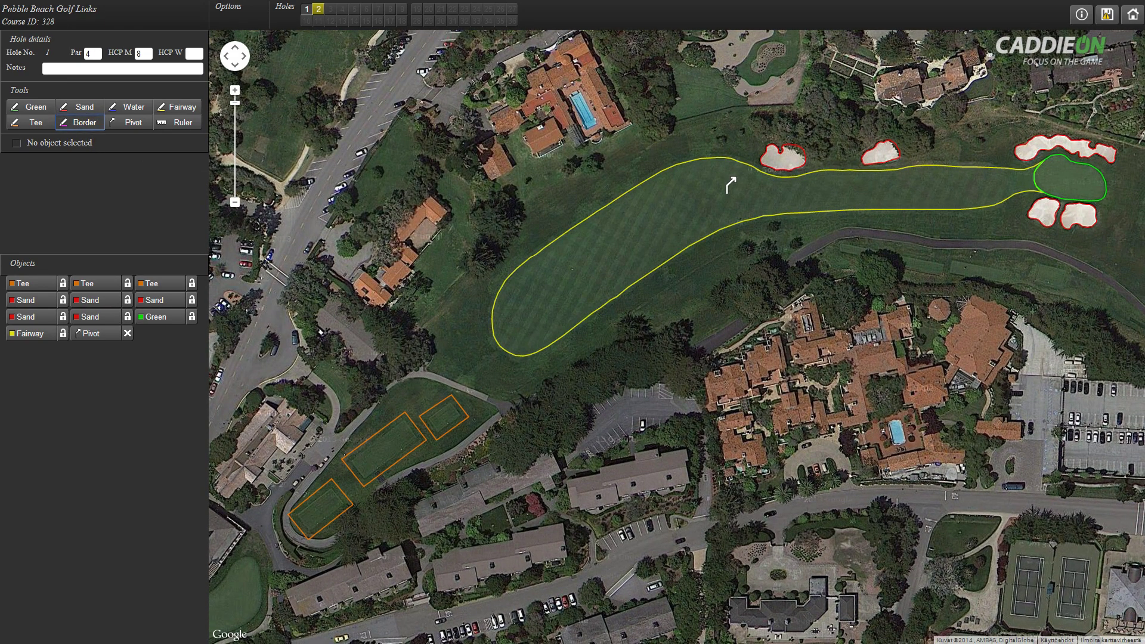
pyautogui.click(451, 276)
pyautogui.click(286, 480)
pyautogui.click(272, 515)
pyautogui.click(278, 545)
pyautogui.click(301, 559)
pyautogui.click(329, 558)
pyautogui.click(360, 540)
pyautogui.click(430, 485)
pyautogui.click(483, 441)
pyautogui.click(520, 408)
pyautogui.click(556, 382)
pyautogui.click(603, 359)
pyautogui.click(655, 331)
pyautogui.click(703, 307)
pyautogui.click(766, 276)
pyautogui.click(823, 249)
pyautogui.click(874, 240)
pyautogui.click(939, 244)
pyautogui.click(1015, 248)
pyautogui.moveTo(1079, 261); pyautogui.dragTo(750, 409)
pyautogui.click(811, 368)
pyautogui.click(835, 365)
pyautogui.click(863, 353)
pyautogui.click(882, 332)
pyautogui.click(890, 311)
pyautogui.click(893, 296)
pyautogui.click(890, 274)
pyautogui.click(870, 237)
pyautogui.click(847, 227)
pyautogui.click(792, 218)
pyautogui.click(748, 216)
pyautogui.click(671, 220)
pyautogui.click(608, 222)
pyautogui.click(541, 224)
pyautogui.click(490, 224)
pyautogui.click(441, 232)
pyautogui.click(405, 244)
pyautogui.click(334, 281)
pyautogui.moveTo(270, 322); pyautogui.dragTo(496, 218)
pyautogui.click(496, 218)
pyautogui.click(458, 249)
pyautogui.click(423, 288)
pyautogui.click(422, 288)
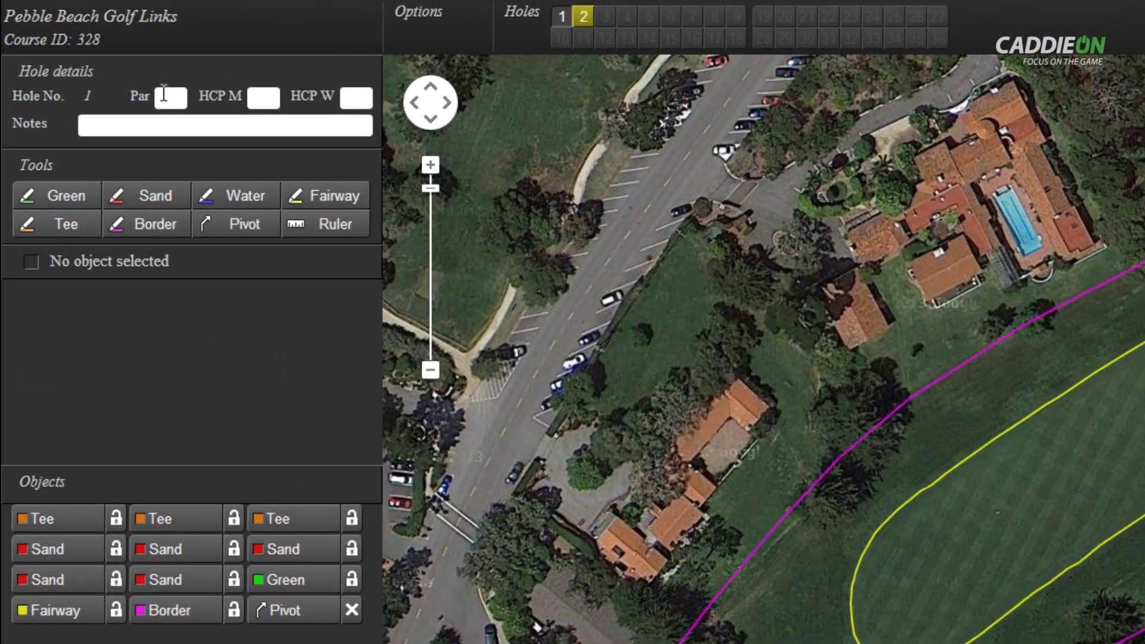
# Set hole 1's par to 4 and its men's handicap (HCP M) to 8
pyautogui.click(165, 94)
pyautogui.write('4')
pyautogui.press('Tab')
pyautogui.write('8')
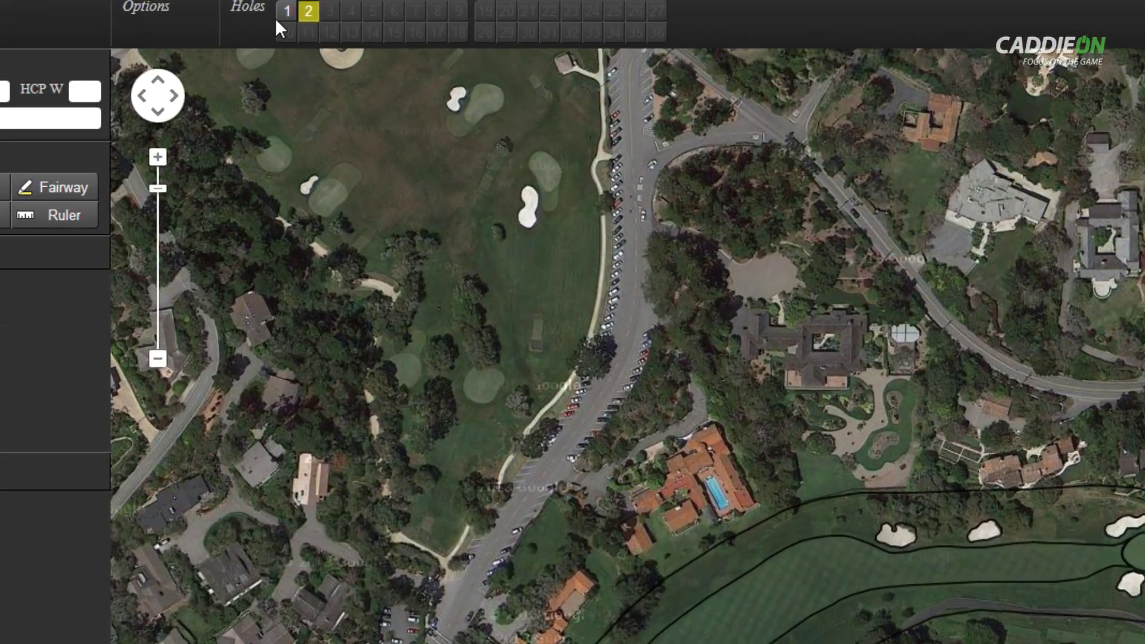
# Reopen the mapped hole 1 and select its teeing grounds to inspect them
pyautogui.moveTo(305, 15)
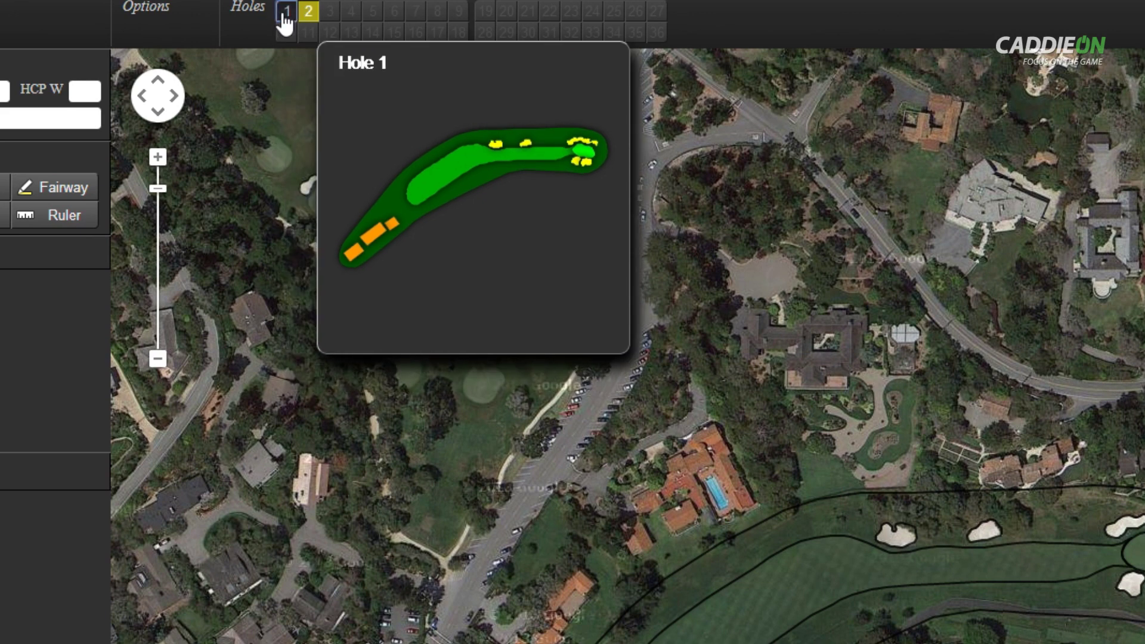
pyautogui.click(286, 14)
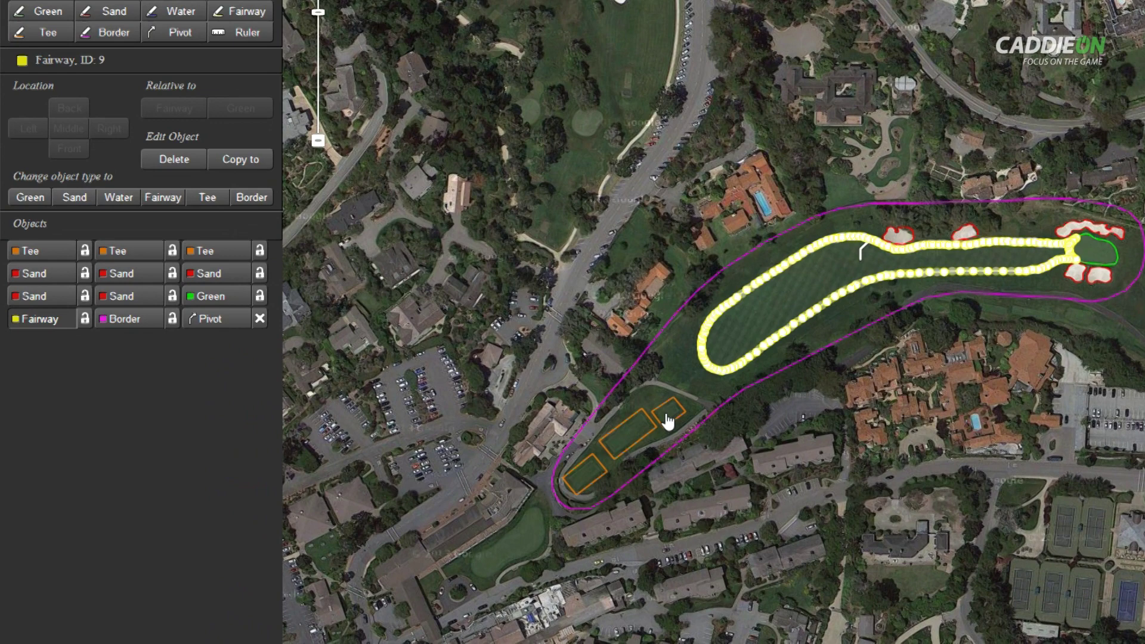
pyautogui.click(667, 420)
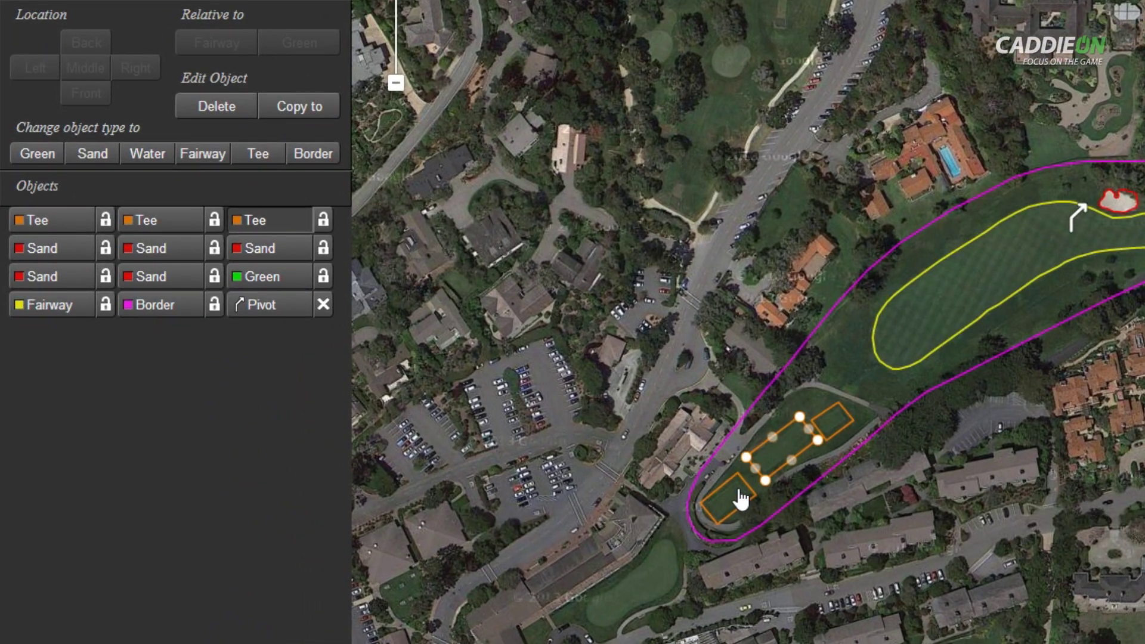
pyautogui.click(725, 505)
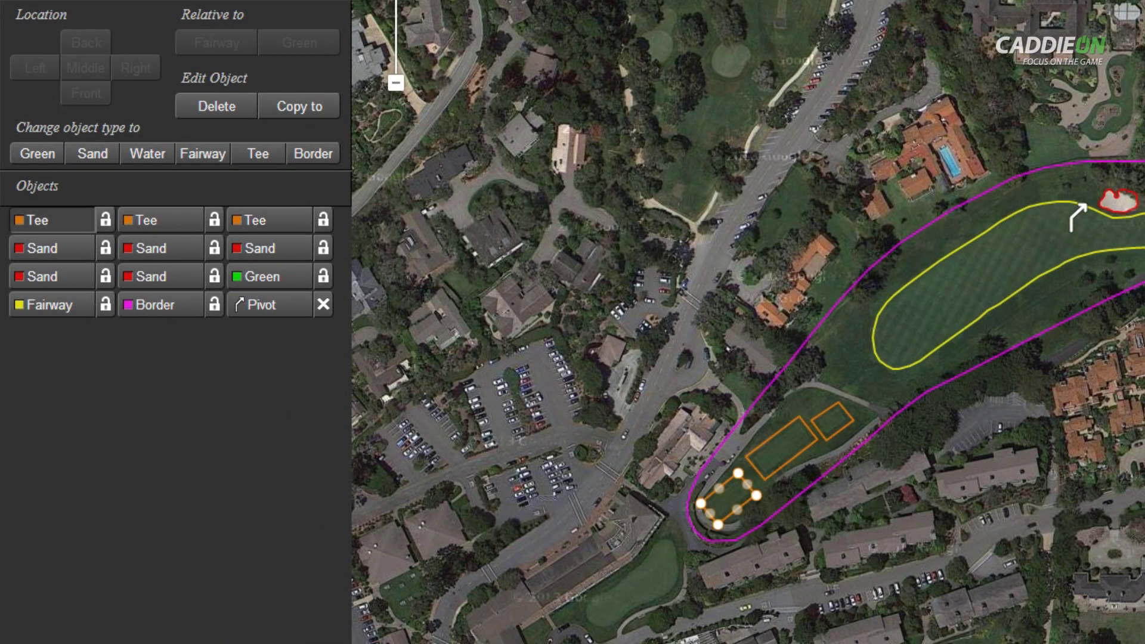
pyautogui.click(160, 221)
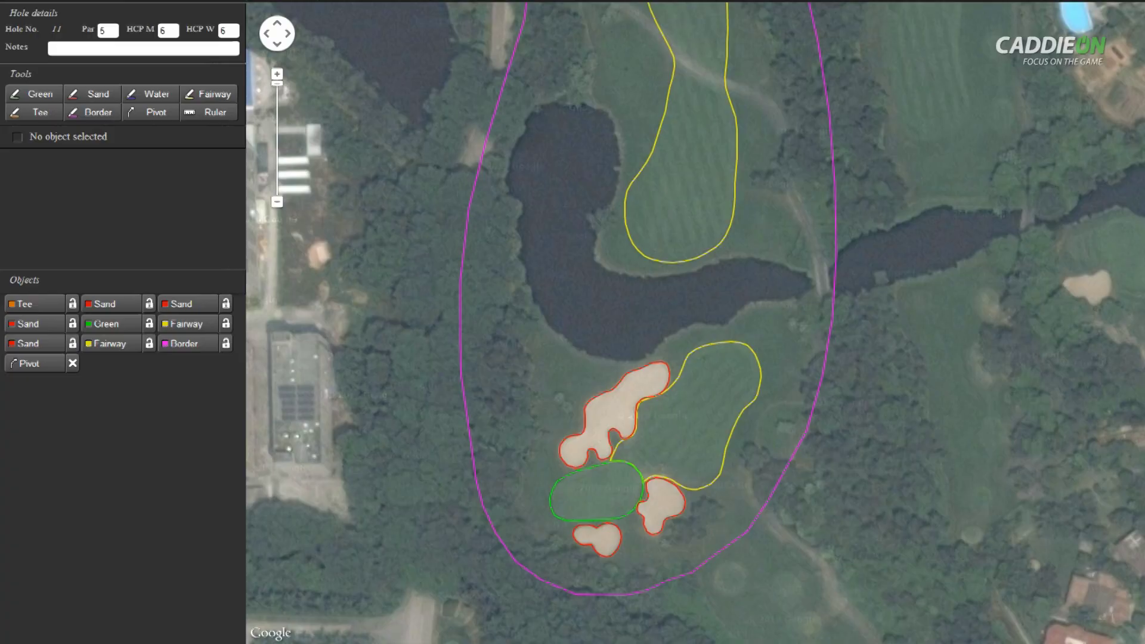
# Outline the southern part of the pond on hole 11 as a water hazard and locate it Middle, relative to the fairway
pyautogui.click(158, 95)
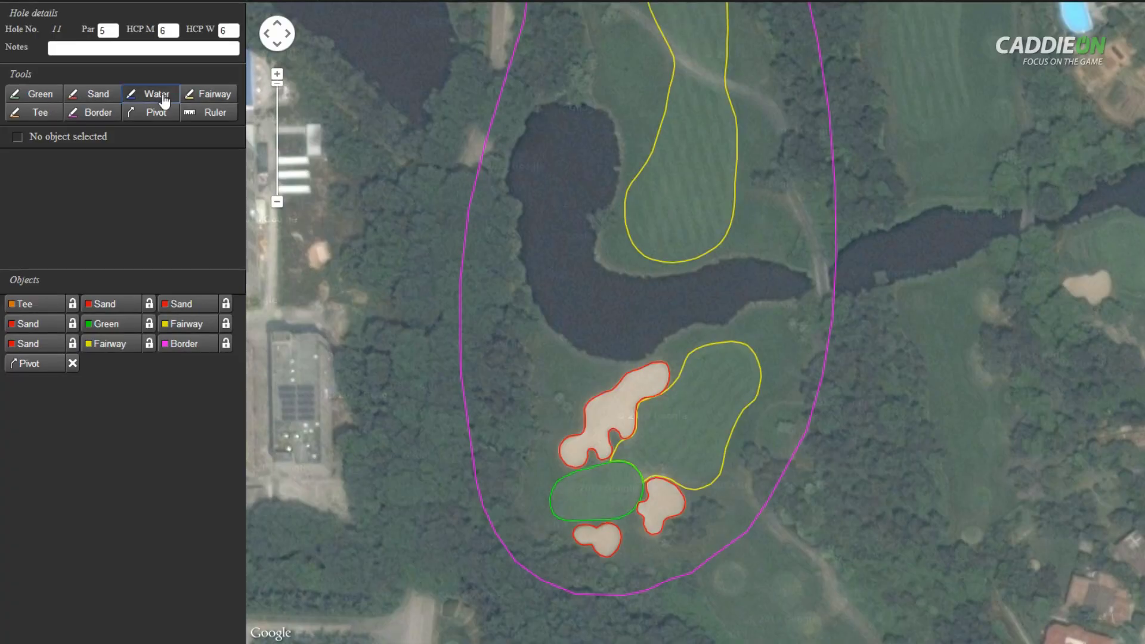
pyautogui.click(597, 238)
pyautogui.moveTo(598, 264)
pyautogui.mouseDown()
pyautogui.moveTo(620, 272)
pyautogui.moveTo(743, 255)
pyautogui.moveTo(807, 273)
pyautogui.moveTo(721, 327)
pyautogui.moveTo(599, 362)
pyautogui.moveTo(537, 313)
pyautogui.moveTo(516, 244)
pyautogui.moveTo(598, 240)
pyautogui.mouseUp()
pyautogui.click(170, 184)
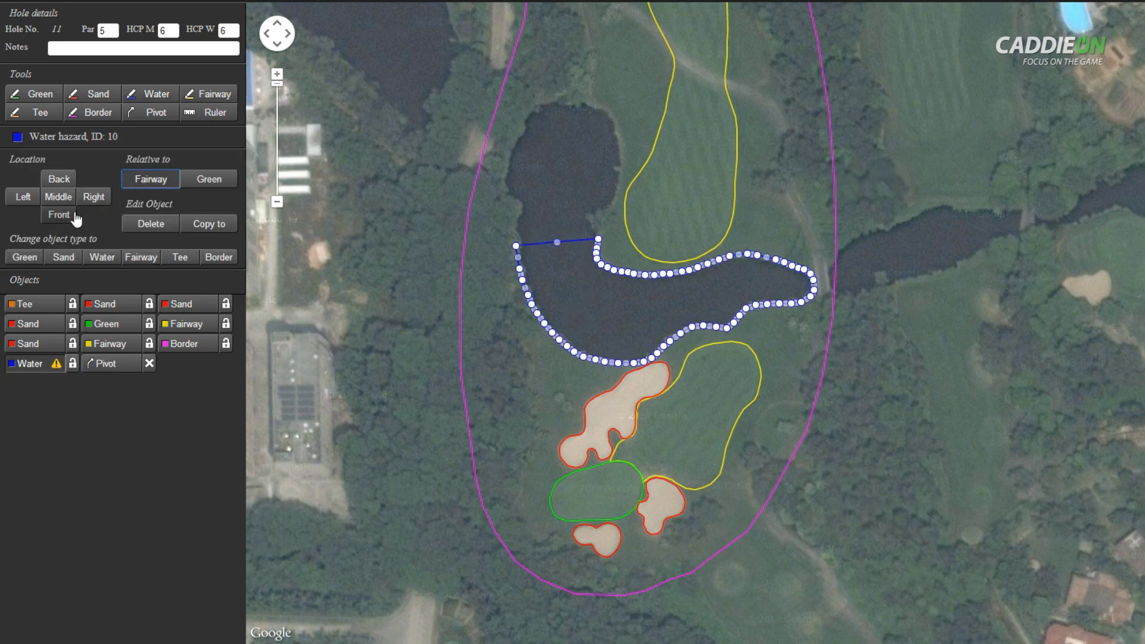
pyautogui.click(61, 201)
# Outline the remaining northern part of hole 11's pond as a separate water hazard
pyautogui.click(154, 98)
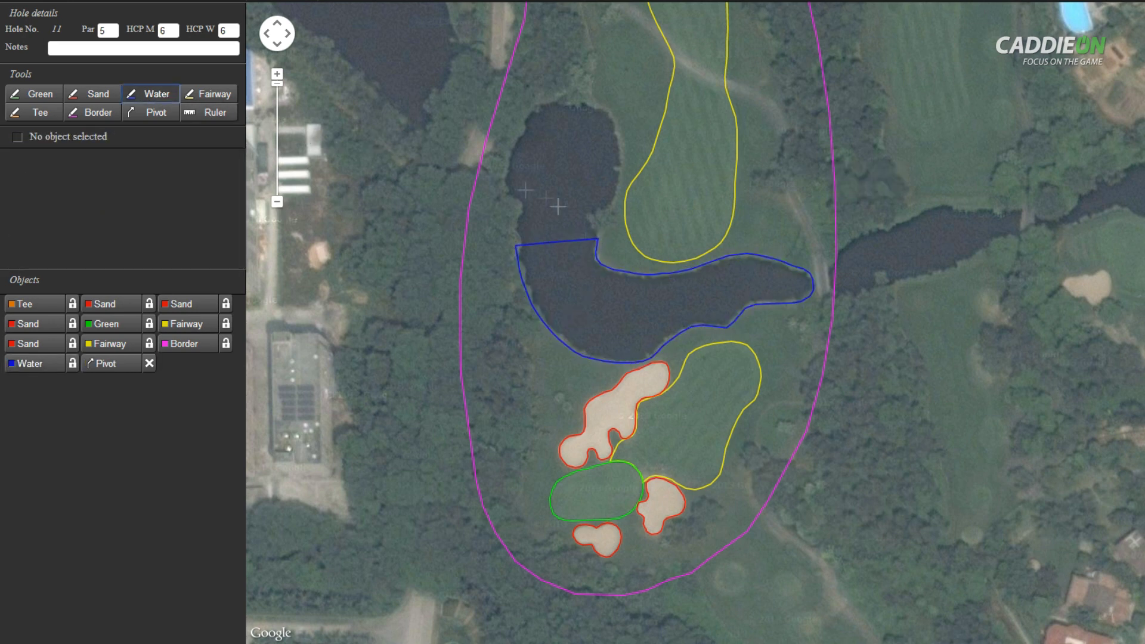